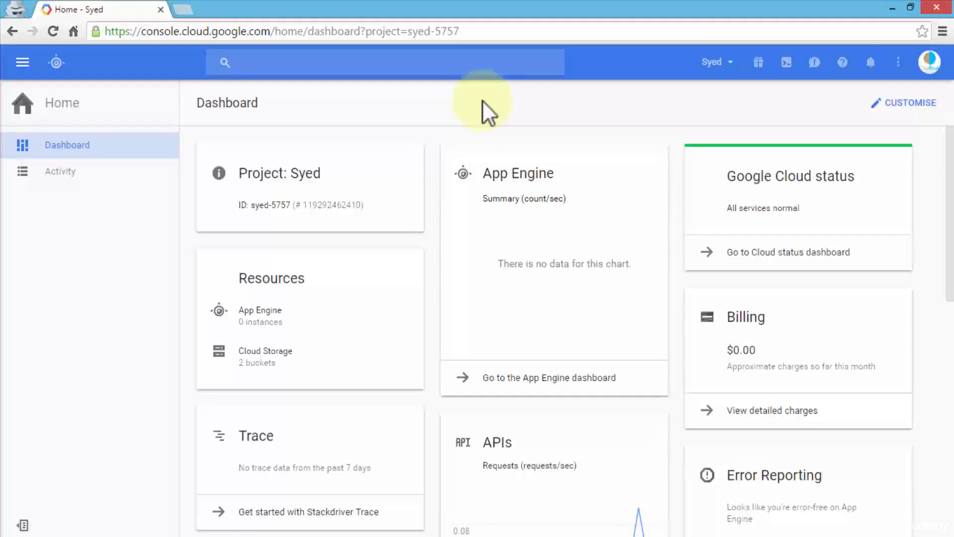
Go to Compute Engine, start Cloud Shell and enlarge its pane to fill the page.
{"action": "left_click", "coordinate": [21, 66]}
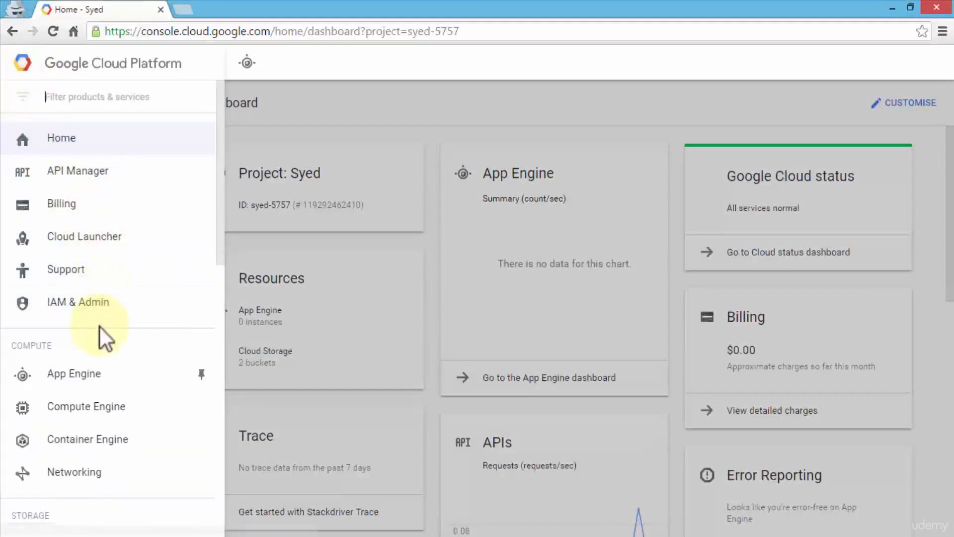
{"action": "left_click", "coordinate": [103, 405]}
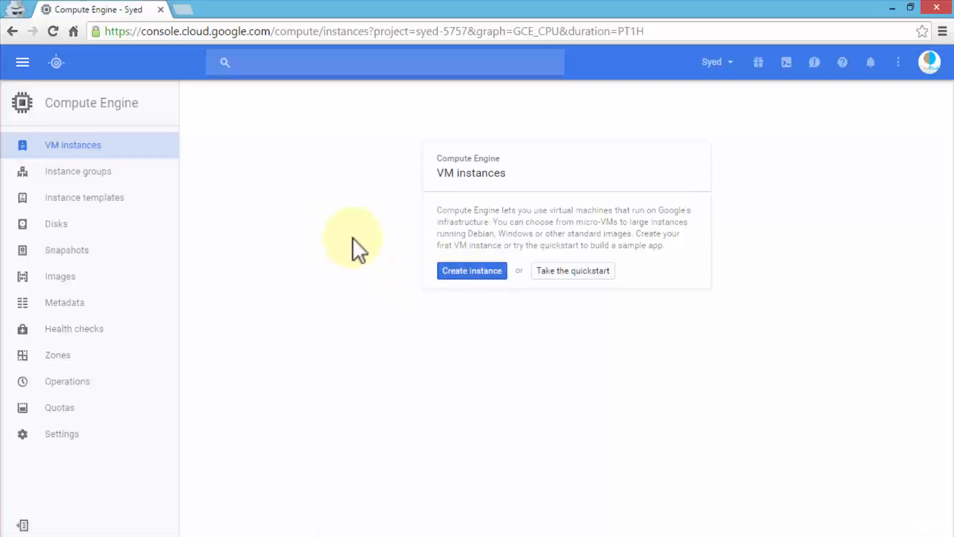
{"action": "left_click", "coordinate": [788, 62]}
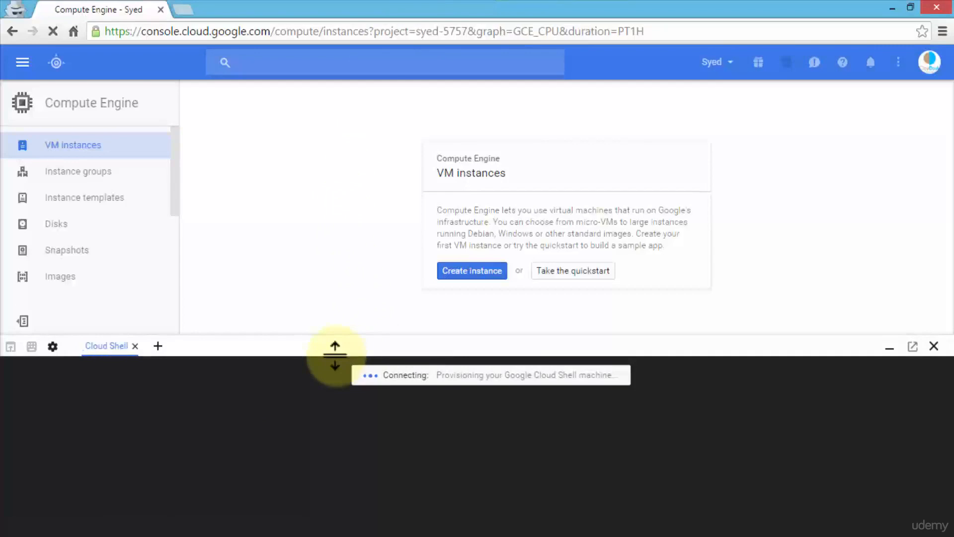
{"action": "left_click_drag", "start_coordinate": [330, 354], "coordinate": [363, 95]}
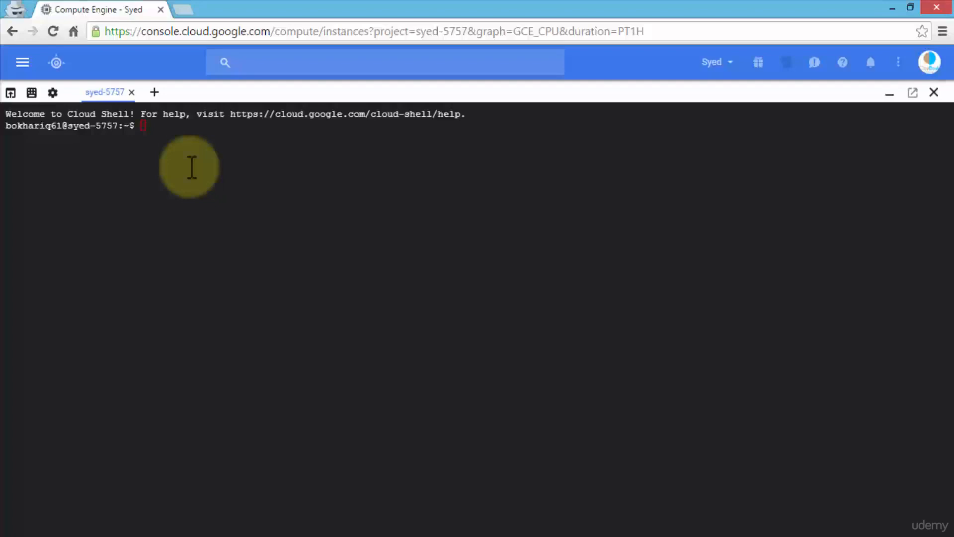
{"action": "left_click", "coordinate": [174, 128]}
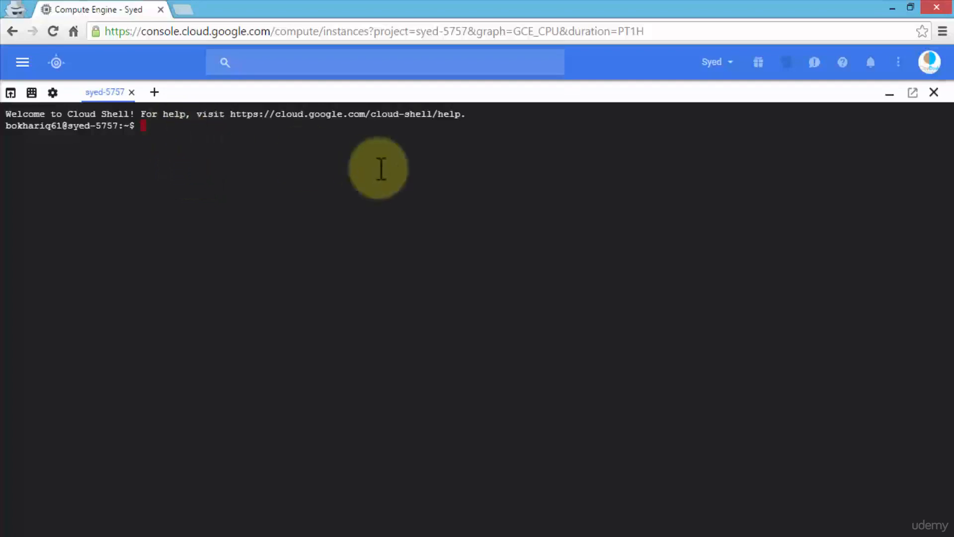
Enter the command gcloud compute instances create ubuntu --image-proejct ubuntu-os-cloud without running it.
{"action": "type", "text": "gcloud compute instances"}
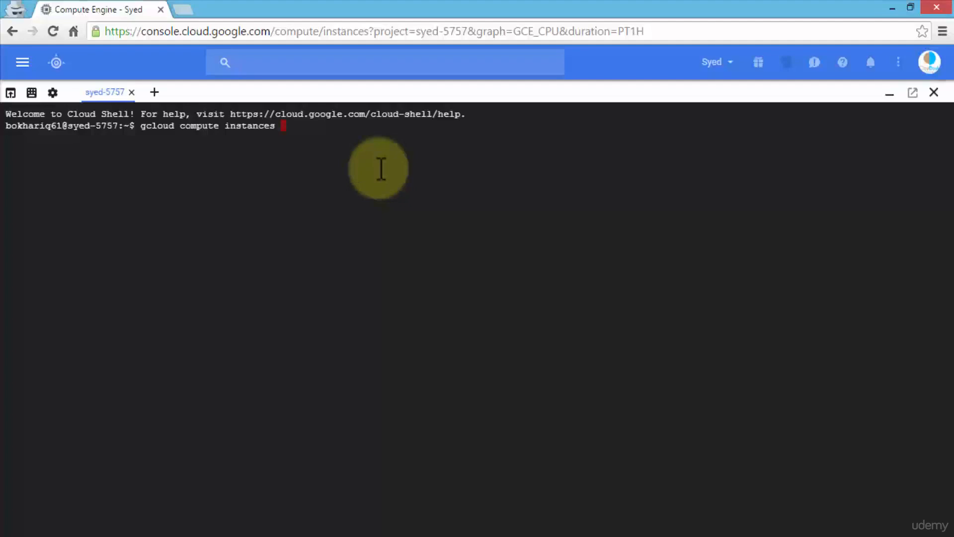
{"action": "type", "text": "create ubuntu"}
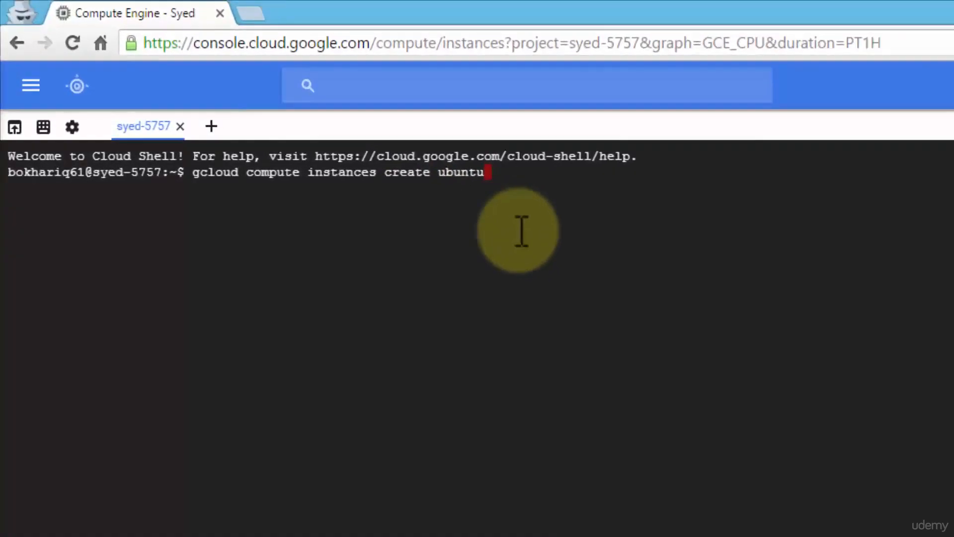
{"action": "type", "text": " --image-"}
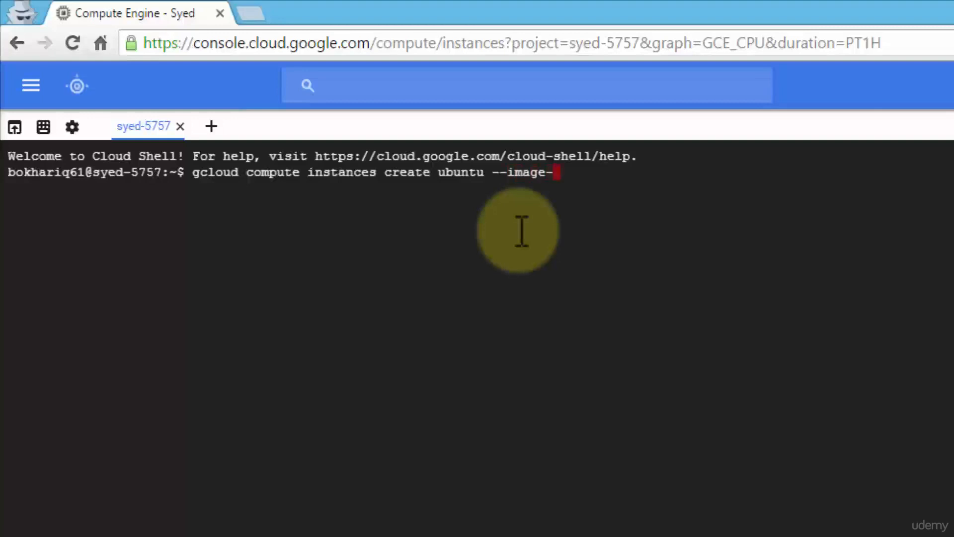
{"action": "type", "text": "proejct ubuntu"}
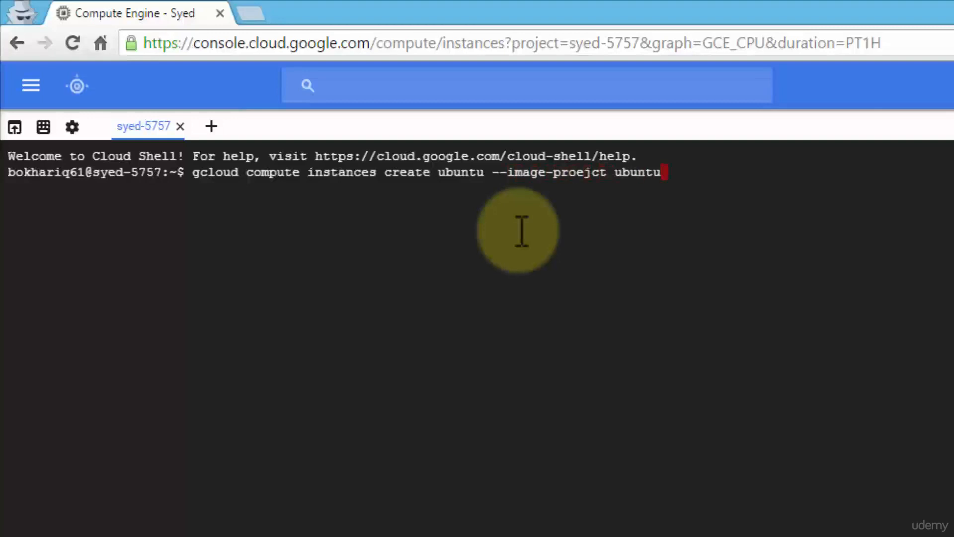
{"action": "type", "text": "-os-cloud"}
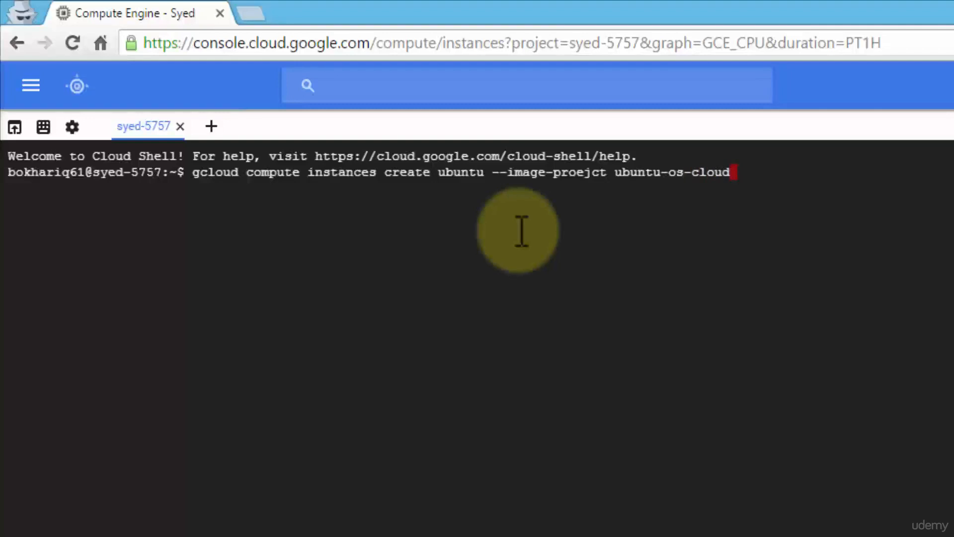
Append --image ubuntu-1604-xenial-v20160429 to the instance creation command.
{"action": "type", "text": "0"}
{"action": "key", "text": "BackSpace"}
{"action": "type", "text": "--image ubuntu"}
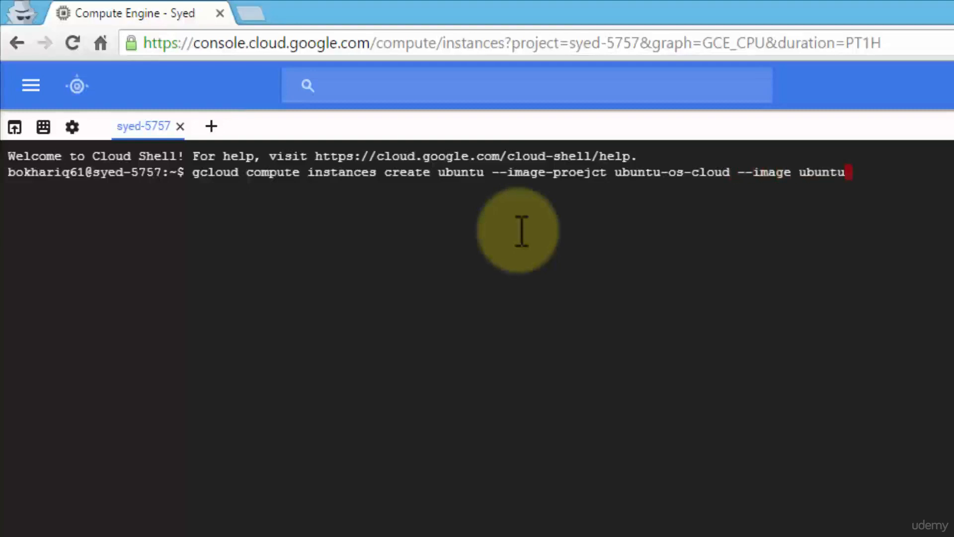
{"action": "type", "text": "-"}
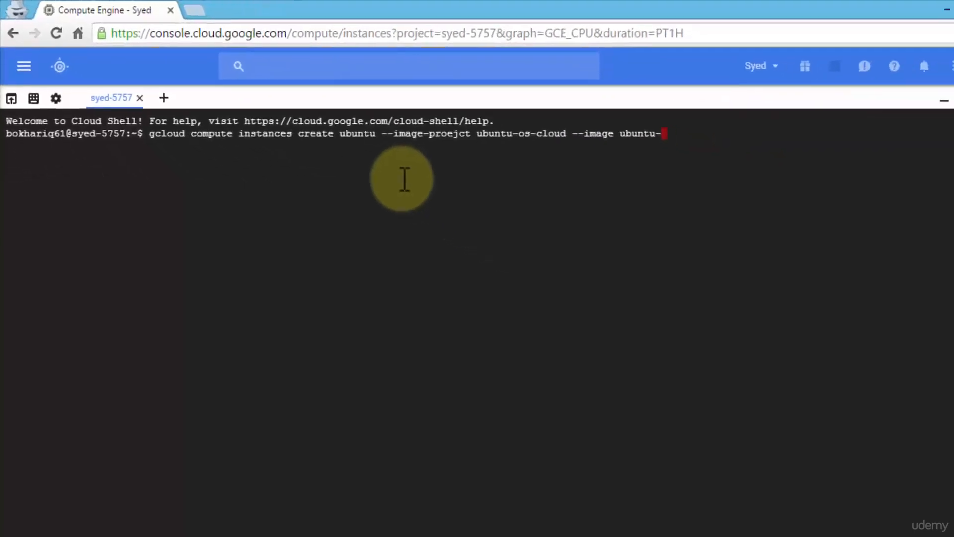
{"action": "type", "text": "1604"}
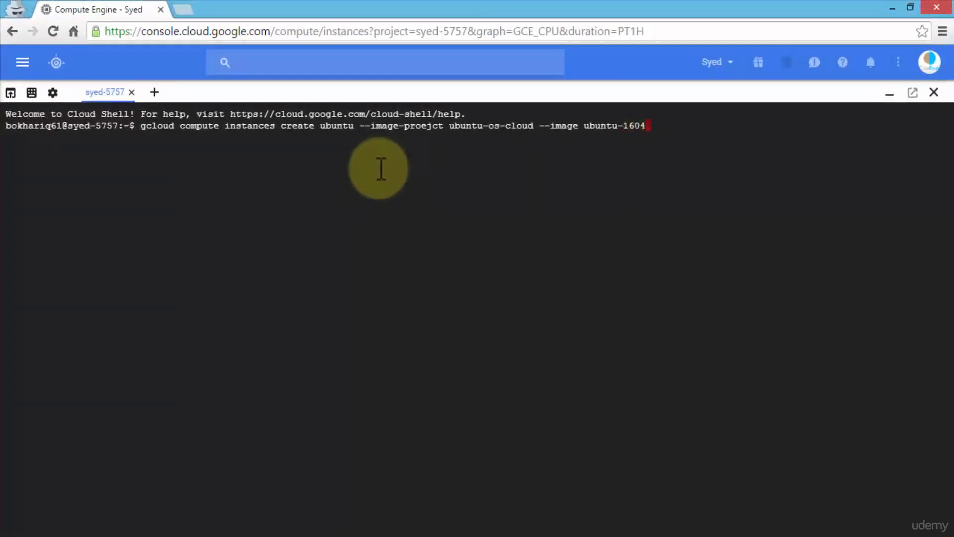
{"action": "type", "text": "-xenial"}
{"action": "type", "text": "-v20160429"}
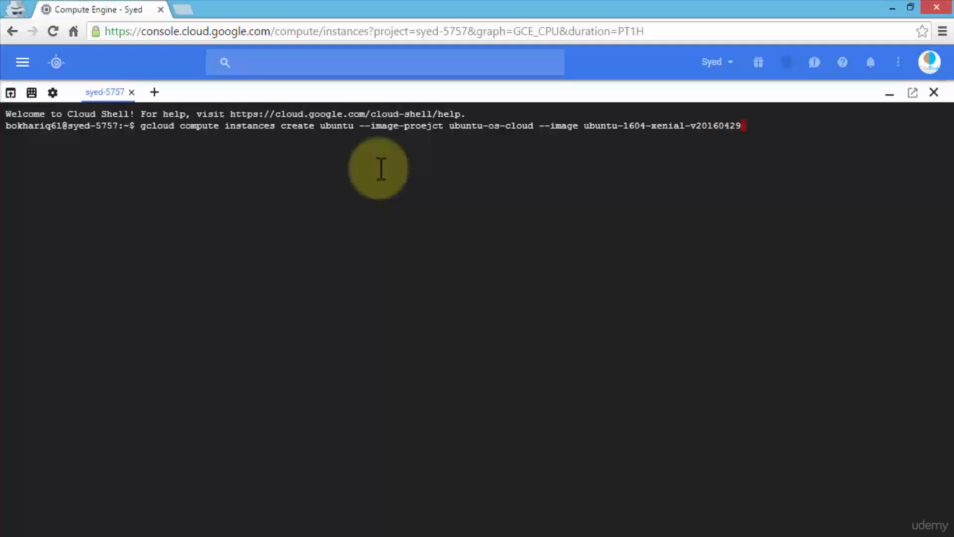
Shrink the Cloud Shell pane and open the Compute Engine form for creating a VM instance.
{"action": "left_click", "coordinate": [22, 65]}
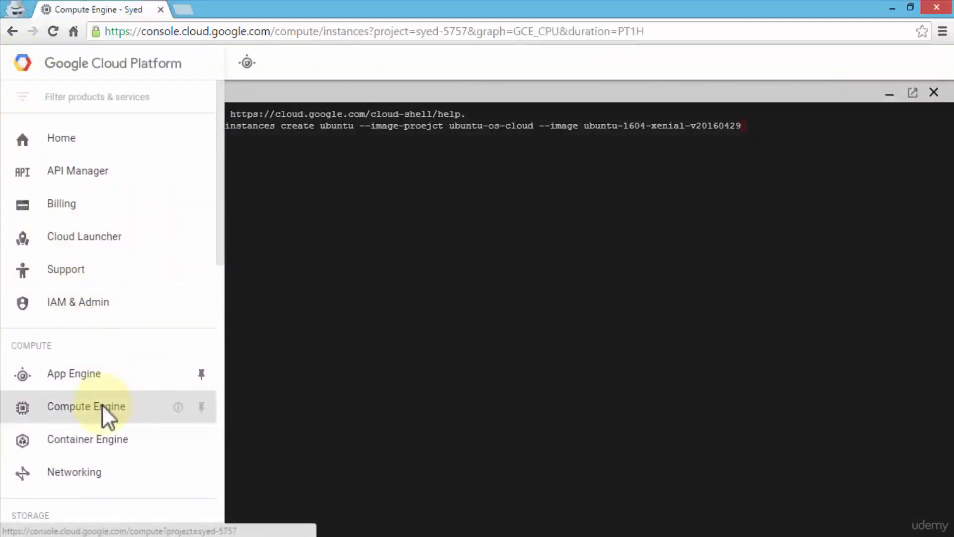
{"action": "left_click", "coordinate": [103, 410]}
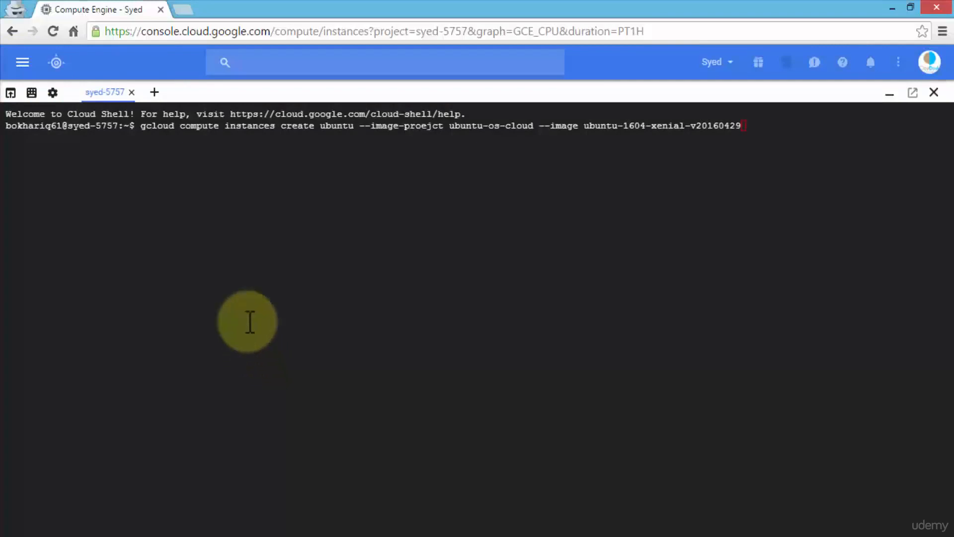
{"action": "left_click_drag", "start_coordinate": [312, 84], "coordinate": [341, 395]}
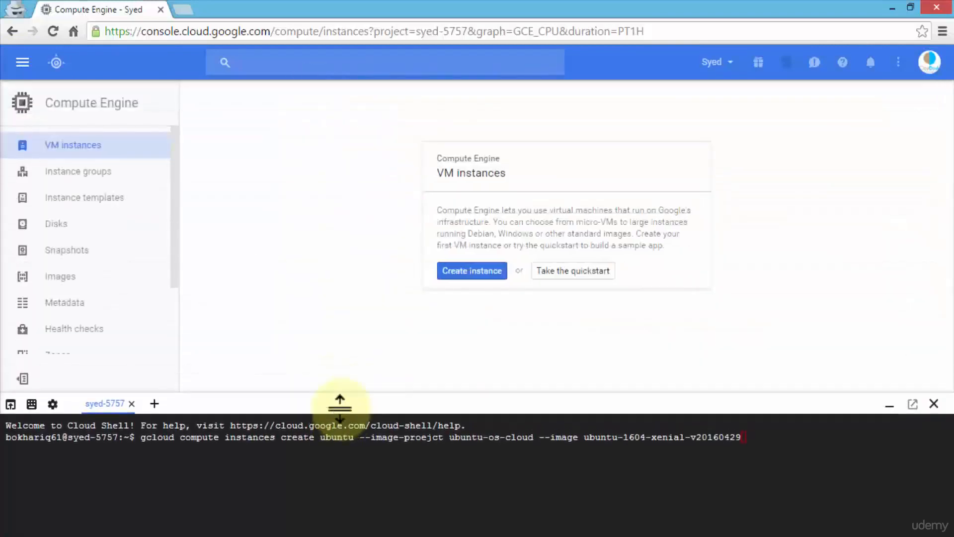
{"action": "left_click", "coordinate": [464, 270]}
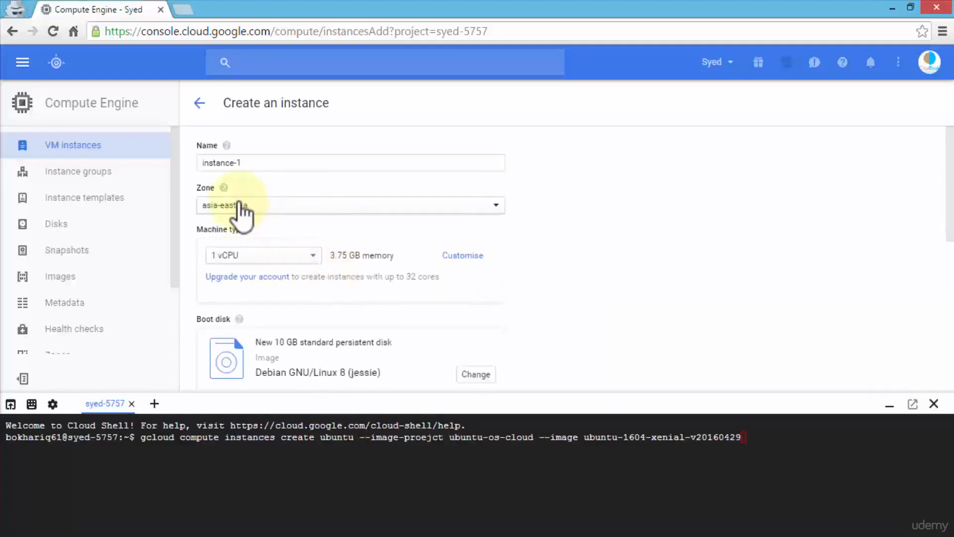
Examine the preconfigured boot disk images, mark Ubuntu 16.04 LTS to check its build details, and dismiss the selection.
{"action": "scroll", "coordinate": [309, 214], "scroll_direction": "down", "scroll_amount": 2}
{"action": "scroll", "coordinate": [311, 214], "scroll_direction": "down", "scroll_amount": 3}
{"action": "scroll", "coordinate": [281, 189], "scroll_direction": "up", "scroll_amount": 1}
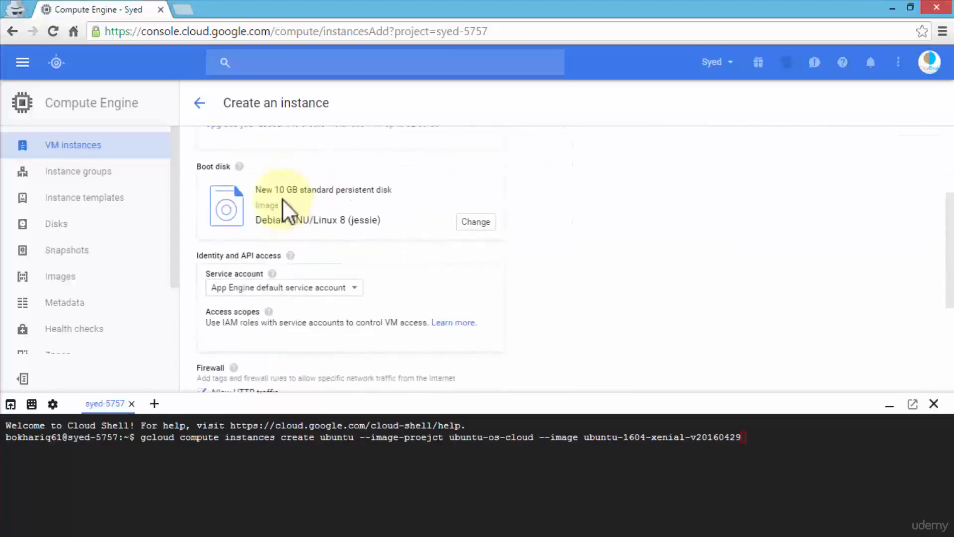
{"action": "left_click", "coordinate": [472, 228]}
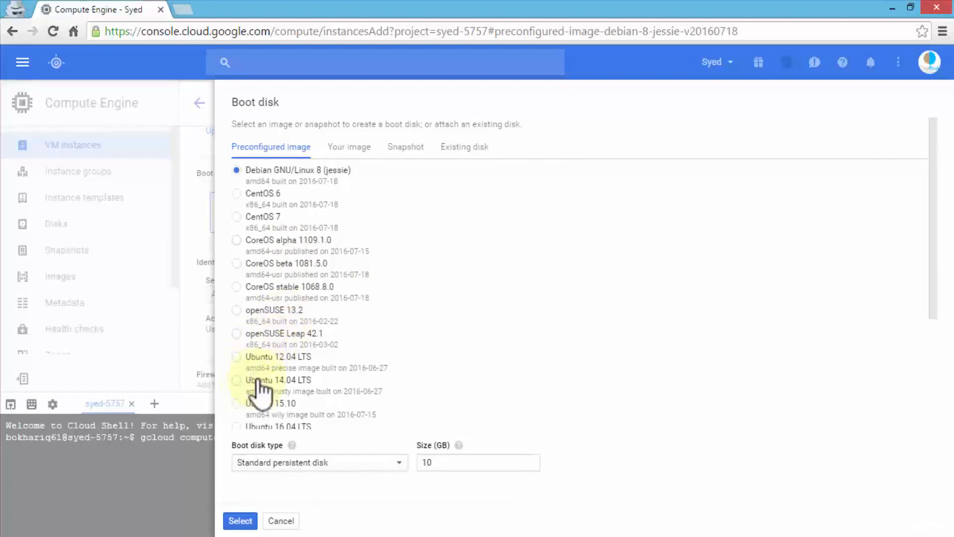
{"action": "scroll", "coordinate": [275, 338], "scroll_direction": "down", "scroll_amount": 2}
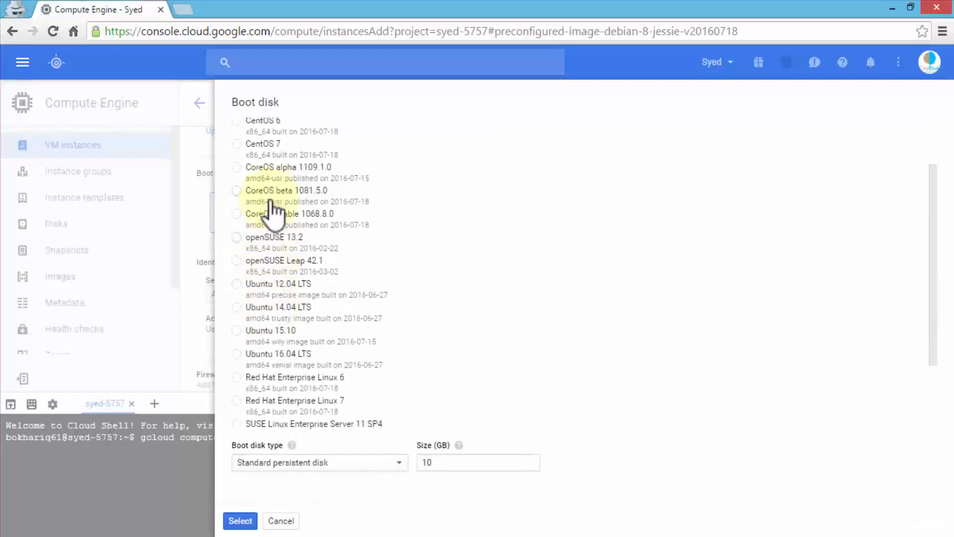
{"action": "scroll", "coordinate": [253, 319], "scroll_direction": "down", "scroll_amount": 2}
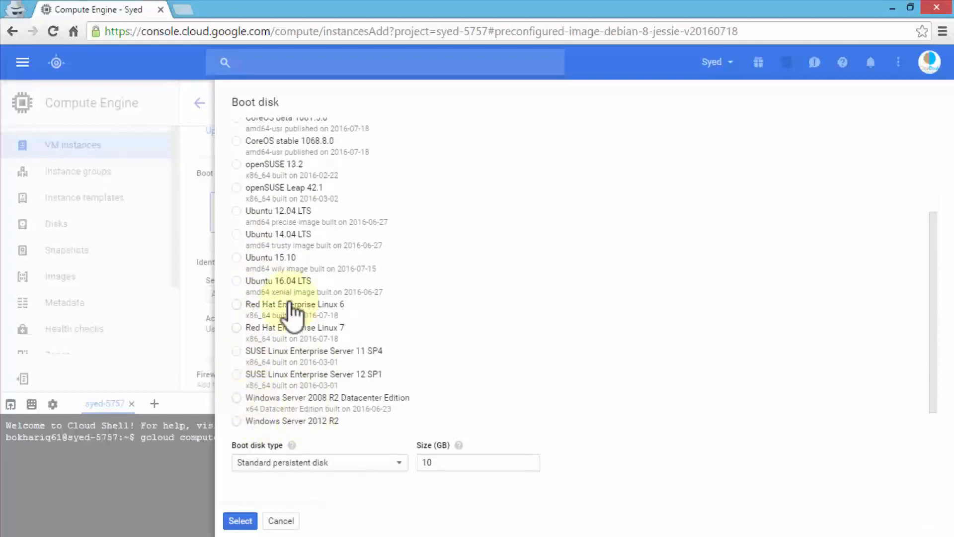
{"action": "left_click", "coordinate": [264, 285]}
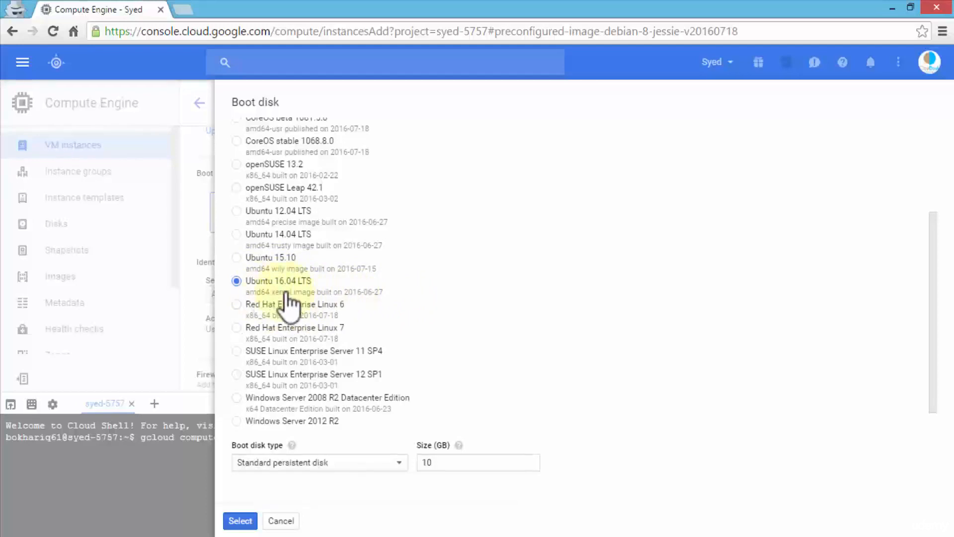
{"action": "left_click", "coordinate": [281, 521]}
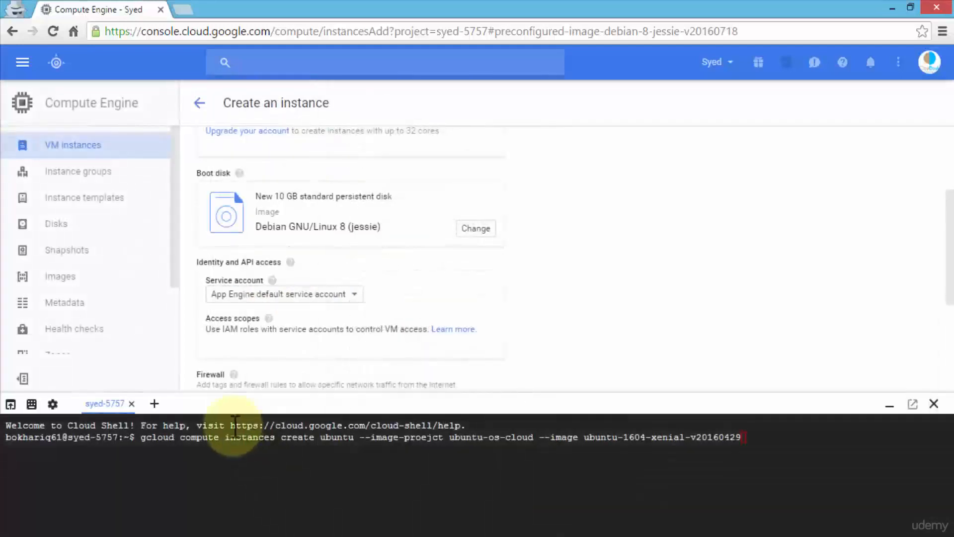
Enlarge Cloud Shell again and try to run the entered instance creation command.
{"action": "left_click_drag", "start_coordinate": [297, 406], "coordinate": [297, 79]}
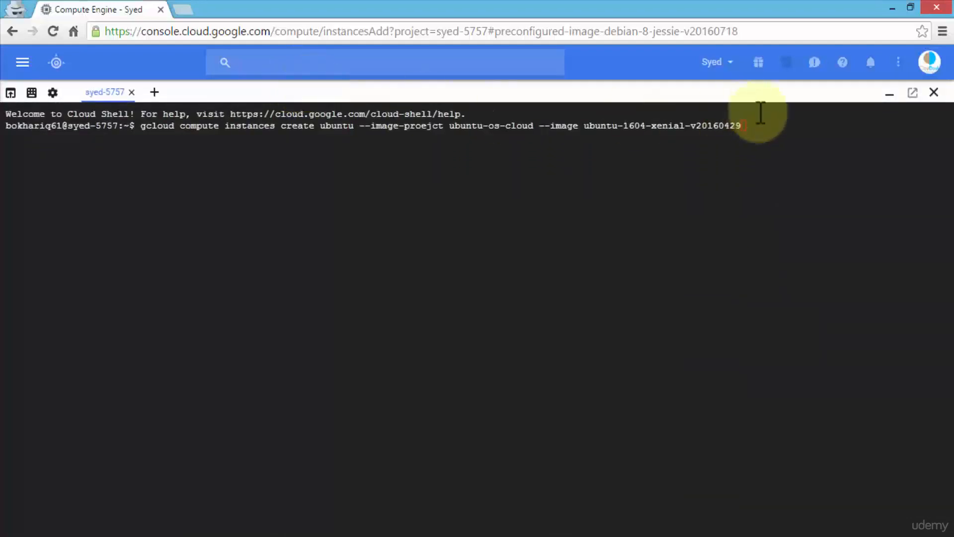
{"action": "left_click", "coordinate": [752, 128]}
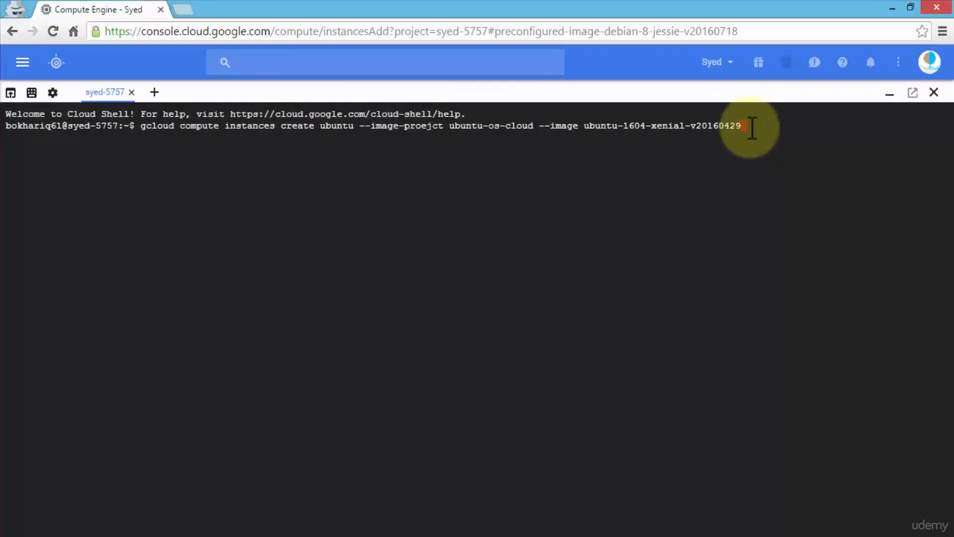
{"action": "key", "text": "Return"}
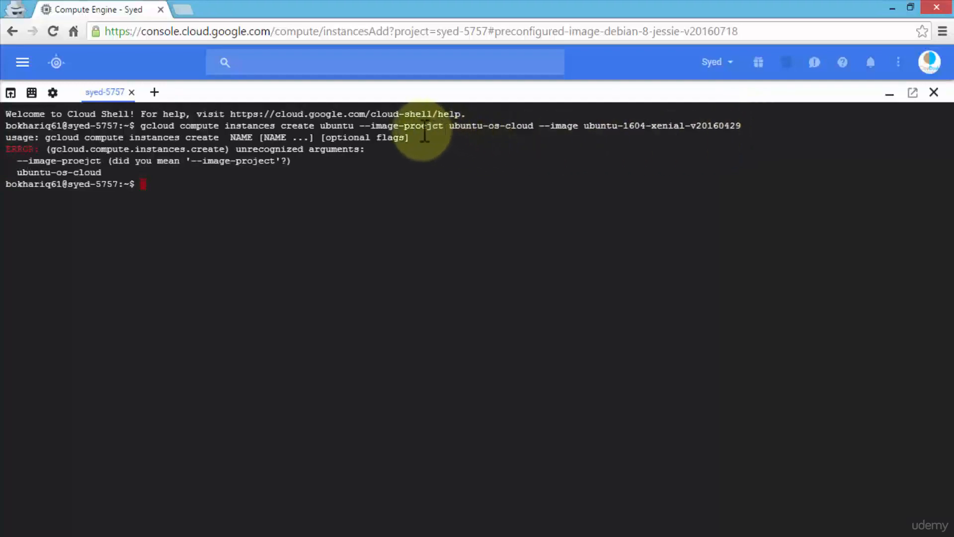
Recall the previous command and correct its misspelled flag to --image-project.
{"action": "left_click_drag", "start_coordinate": [416, 128], "coordinate": [433, 132]}
{"action": "left_click", "coordinate": [752, 129]}
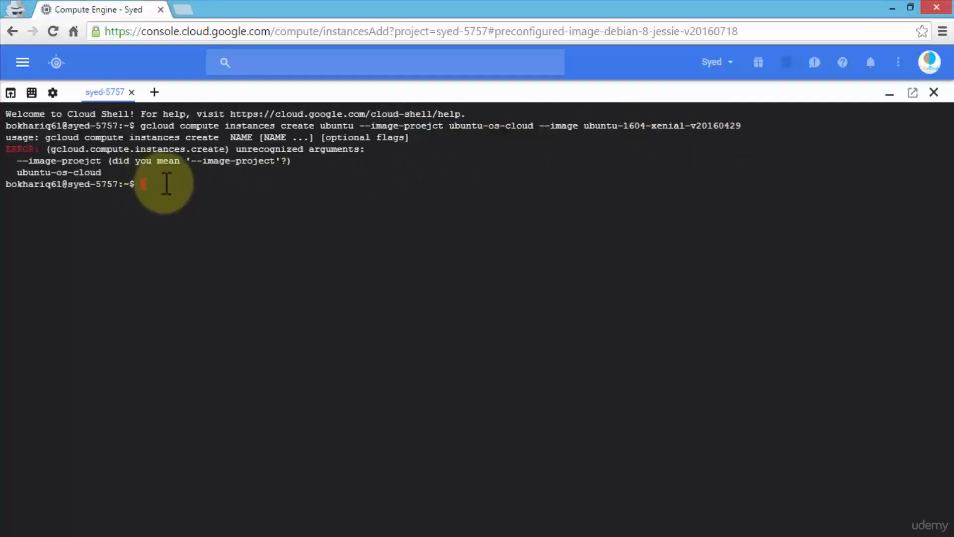
{"action": "key", "text": "Up"}
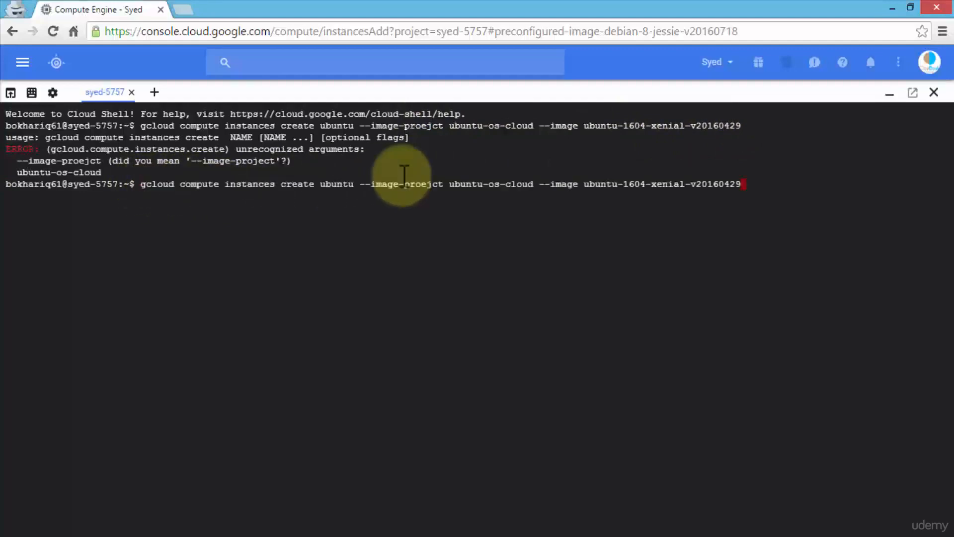
{"action": "key", "text": "Left"}
{"action": "key", "text": "Left"}
{"action": "key", "text": "Left"}
{"action": "key", "text": "Left"}
{"action": "key", "text": "Left"}
{"action": "key", "text": "Left"}
{"action": "key", "text": "Left"}
{"action": "key", "text": "Left"}
{"action": "key", "text": "Left"}
{"action": "key", "text": "Left"}
{"action": "key", "text": "Left"}
{"action": "key", "text": "Left"}
{"action": "key", "text": "Left"}
{"action": "key", "text": "Left"}
{"action": "key", "text": "Left"}
{"action": "key", "text": "Left"}
{"action": "key", "text": "Left"}
{"action": "key", "text": "Left"}
{"action": "key", "text": "Left"}
{"action": "key", "text": "Left"}
{"action": "key", "text": "Left"}
{"action": "key", "text": "Left"}
{"action": "key", "text": "Left"}
{"action": "key", "text": "Left"}
{"action": "key", "text": "Left"}
{"action": "key", "text": "Left"}
{"action": "key", "text": "Left"}
{"action": "key", "text": "Left"}
{"action": "key", "text": "Left"}
{"action": "key", "text": "Left"}
{"action": "key", "text": "Left"}
{"action": "key", "text": "Left"}
{"action": "key", "text": "Left"}
{"action": "key", "text": "Left"}
{"action": "key", "text": "Right"}
{"action": "key", "text": "Right"}
{"action": "key", "text": "Right"}
{"action": "key", "text": "Right"}
{"action": "key", "text": "Right"}
{"action": "key", "text": "Right"}
{"action": "key", "text": "Right"}
{"action": "key", "text": "Right"}
{"action": "key", "text": "Right"}
{"action": "key", "text": "Right"}
{"action": "key", "text": "Delete"}
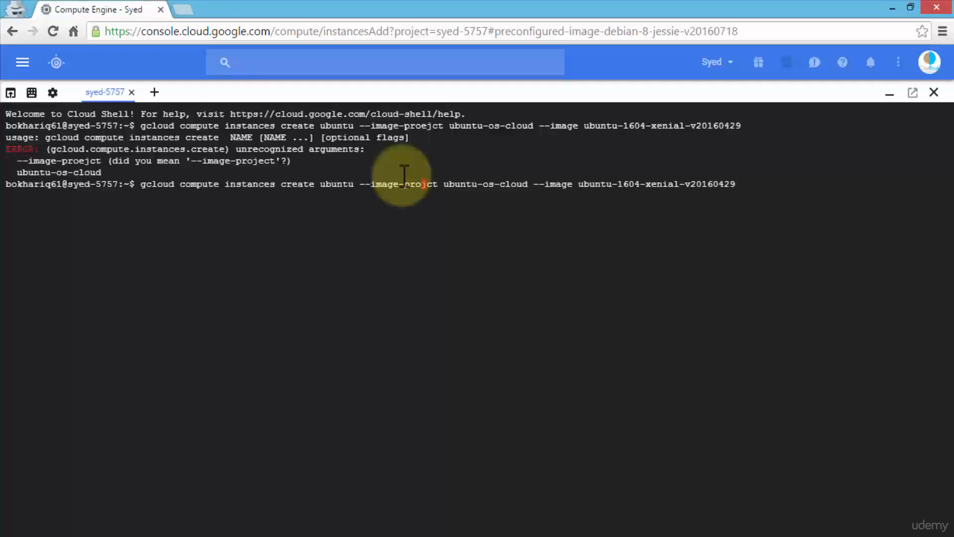
{"action": "key", "text": "Right"}
{"action": "type", "text": "e"}
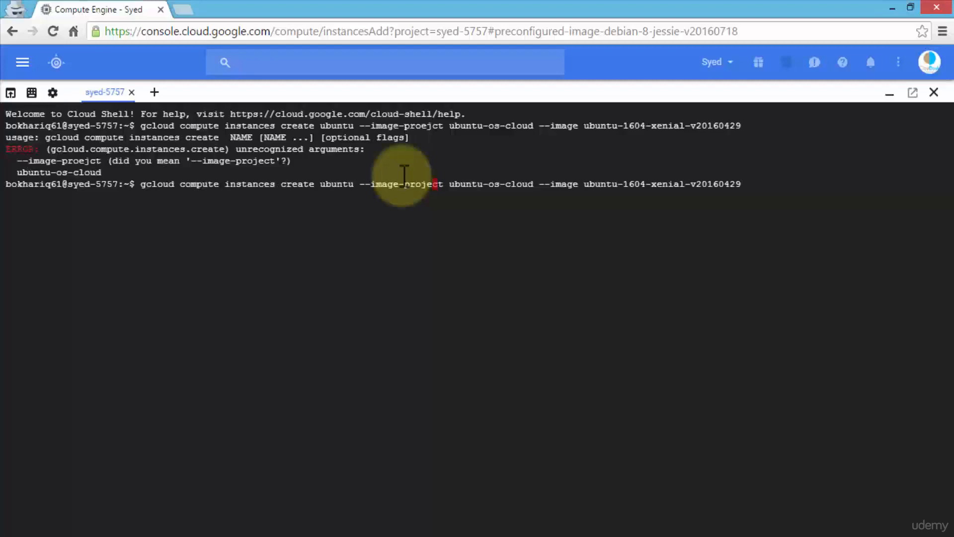
Run the corrected command and choose zone 11, us-east1-c, for the ubuntu instance.
{"action": "key", "text": "End"}
{"action": "key", "text": "Return"}
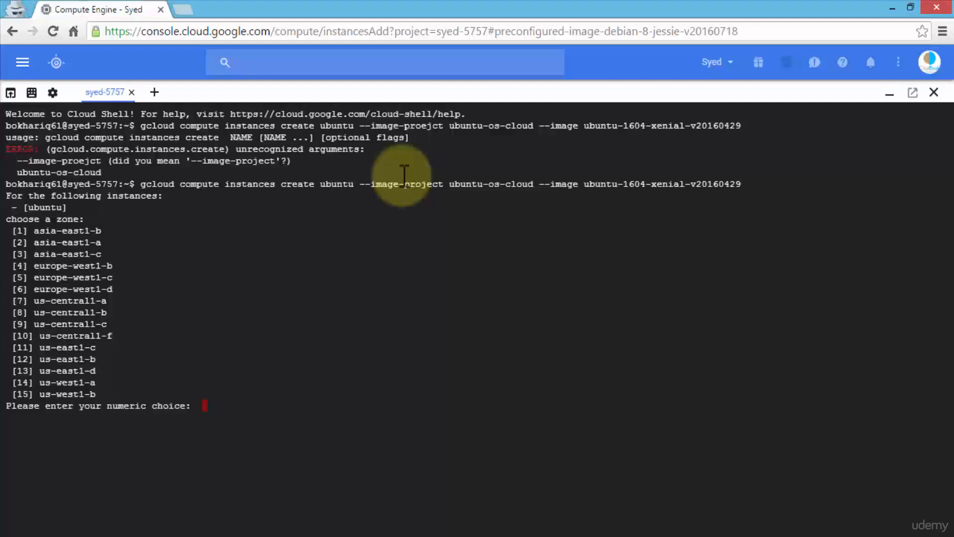
{"action": "type", "text": "11"}
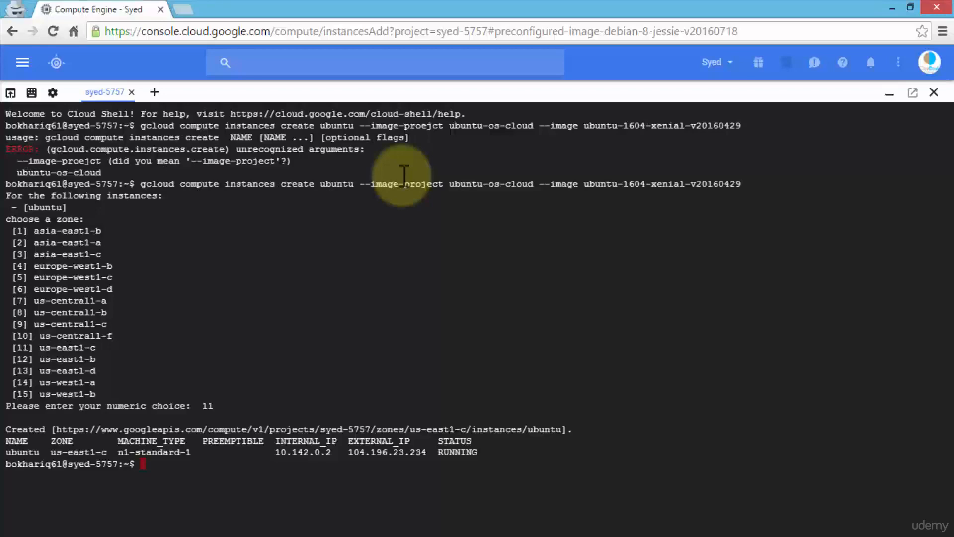
Shrink the Cloud Shell pane and show the VM instances page to check for the new instance.
{"action": "left_click_drag", "start_coordinate": [372, 86], "coordinate": [409, 382]}
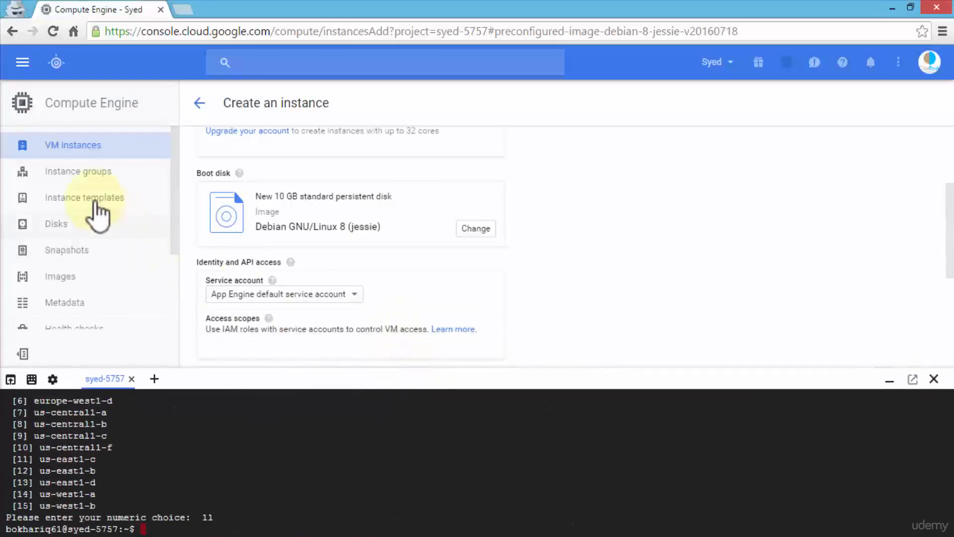
{"action": "left_click", "coordinate": [64, 149]}
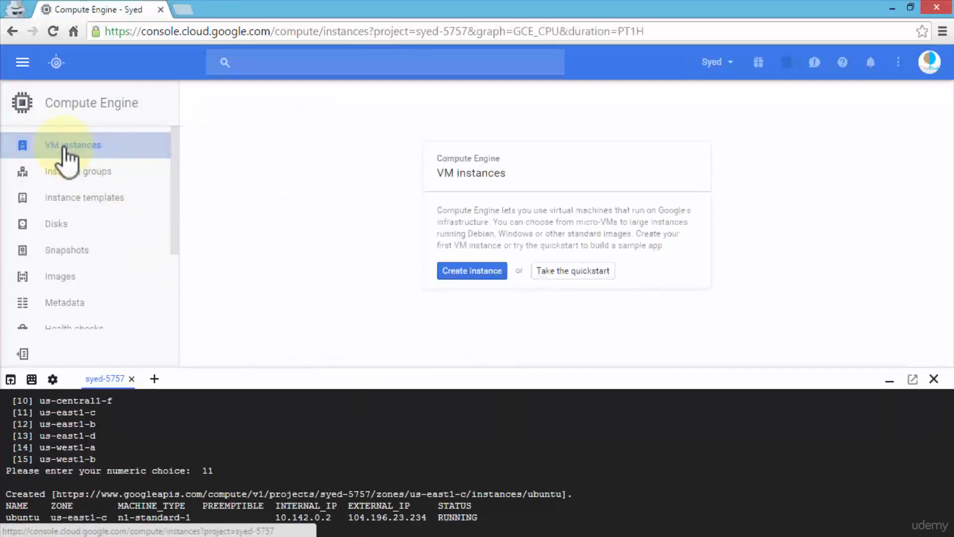
View the project's Home dashboard and return to Compute Engine's VM instances page to check for the new instance.
{"action": "left_click", "coordinate": [22, 62]}
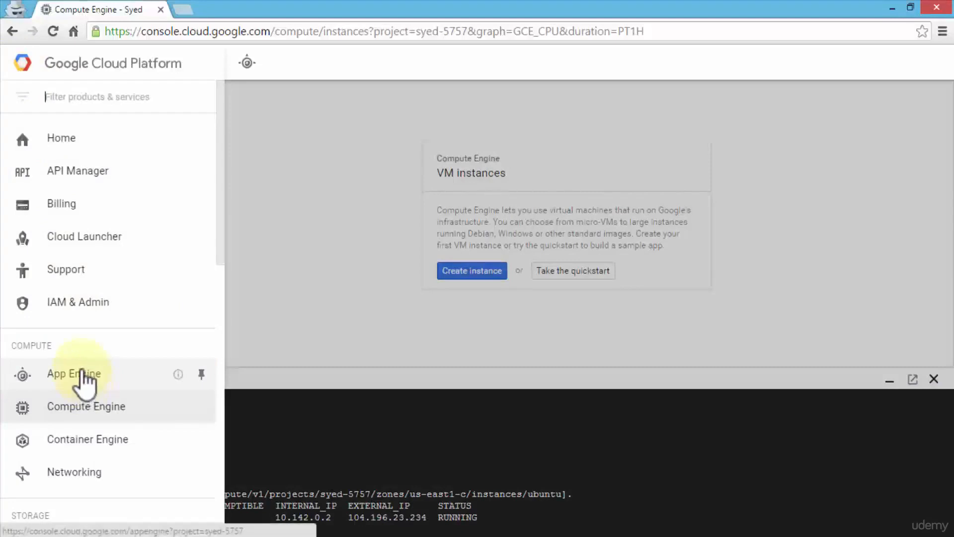
{"action": "left_click", "coordinate": [60, 141]}
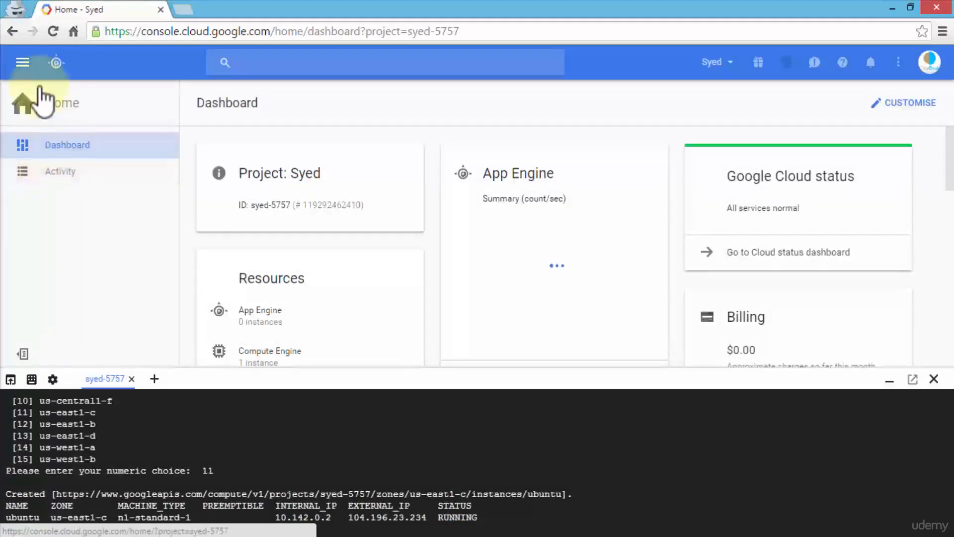
{"action": "left_click", "coordinate": [22, 62]}
{"action": "scroll", "coordinate": [50, 233], "scroll_direction": "down", "scroll_amount": 3}
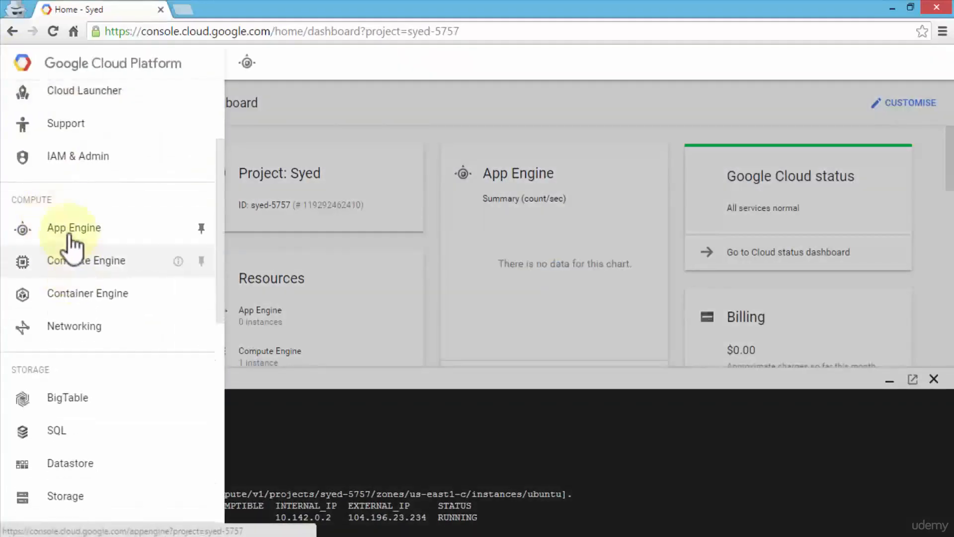
{"action": "left_click", "coordinate": [67, 262]}
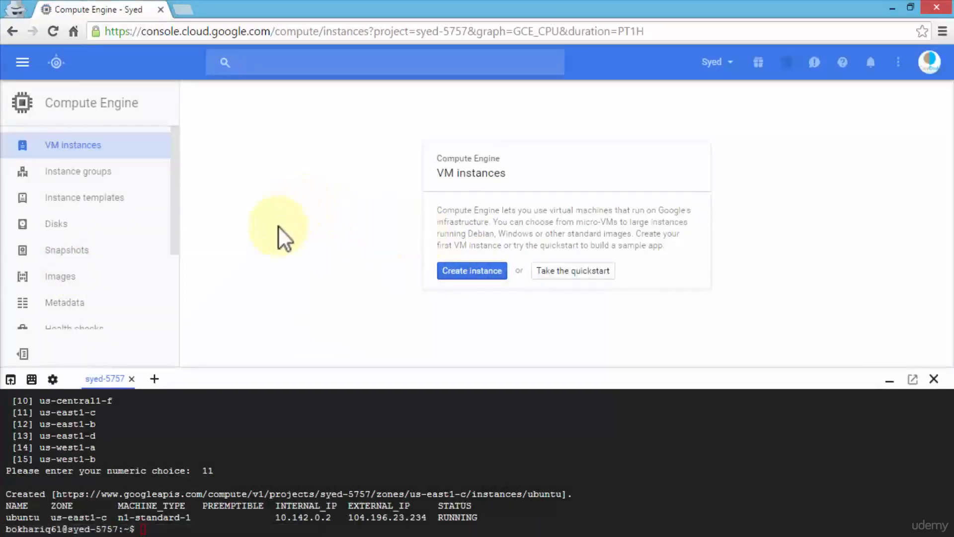
Reload the VM instances page, visit the ubuntu instance's external IP in a new tab and close that tab.
{"action": "left_click", "coordinate": [53, 31]}
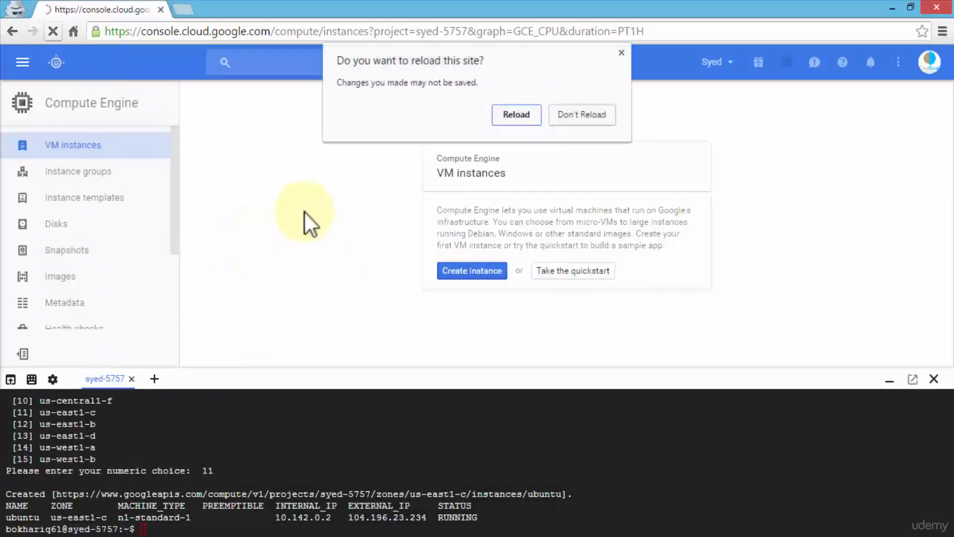
{"action": "left_click", "coordinate": [517, 115]}
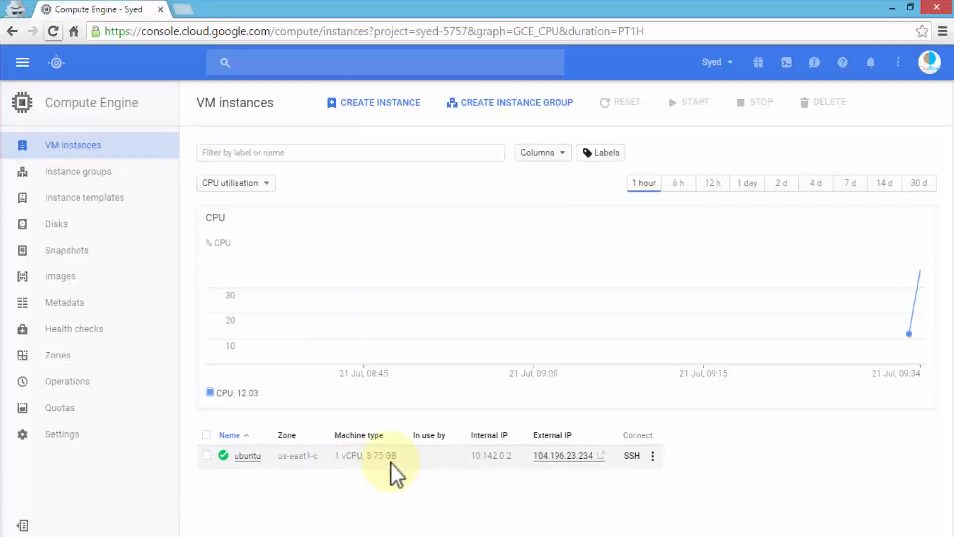
{"action": "left_click", "coordinate": [555, 462]}
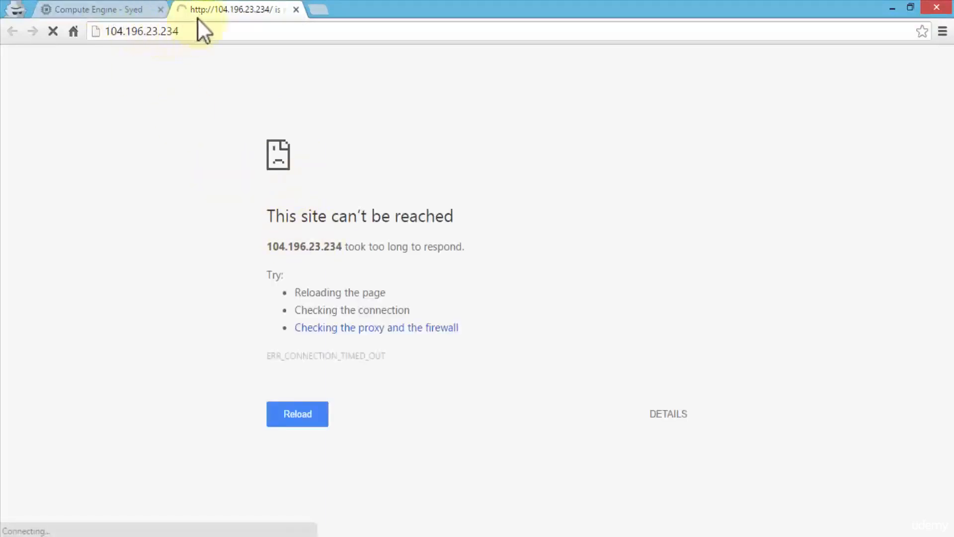
{"action": "left_click", "coordinate": [295, 10]}
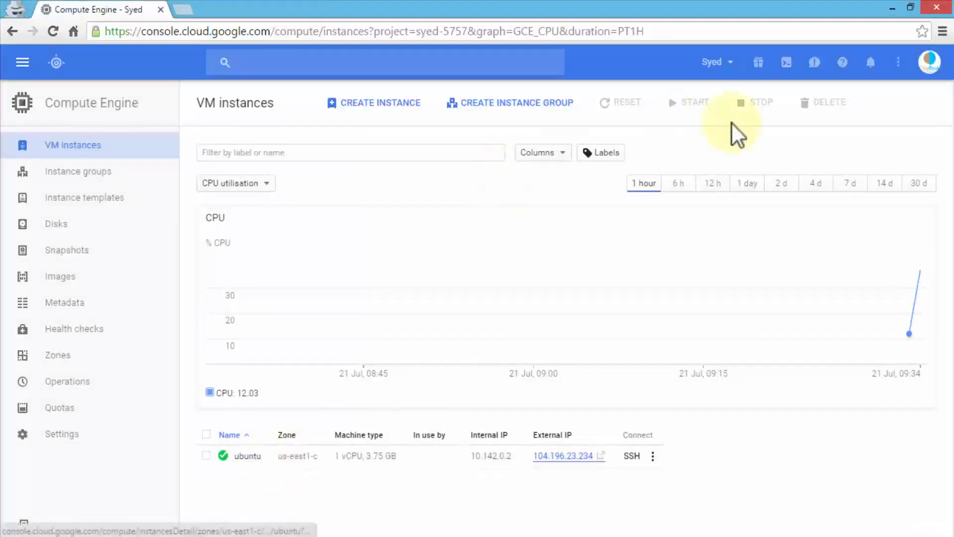
Reopen Cloud Shell with an enlarged pane and try to run cloud compute ssh ubuntu.
{"action": "left_click", "coordinate": [785, 63]}
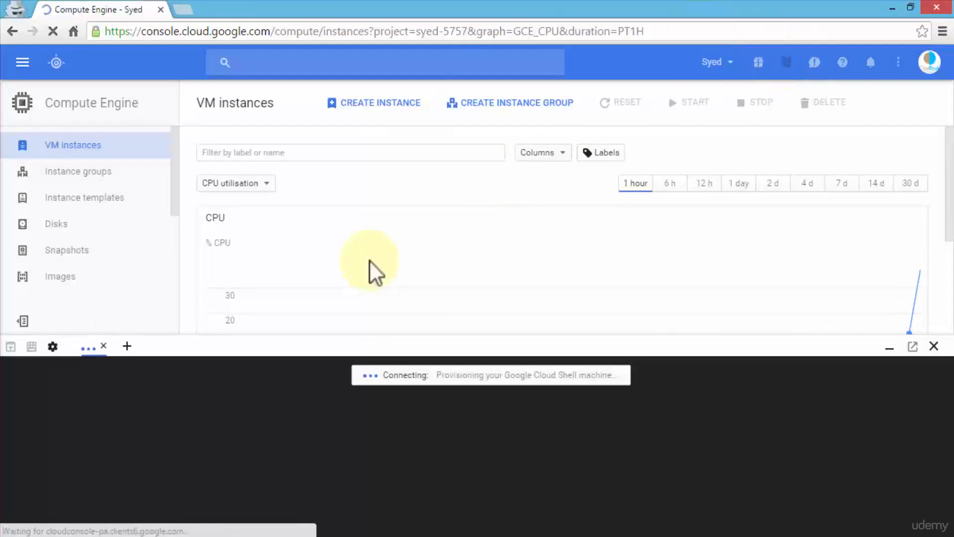
{"action": "left_click_drag", "start_coordinate": [354, 345], "coordinate": [381, 133]}
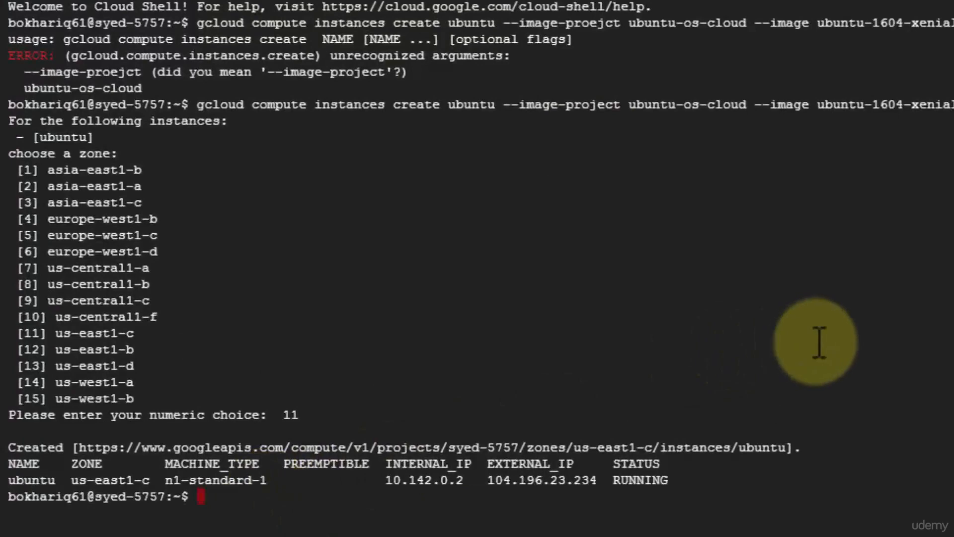
{"action": "type", "text": "cloud compute"}
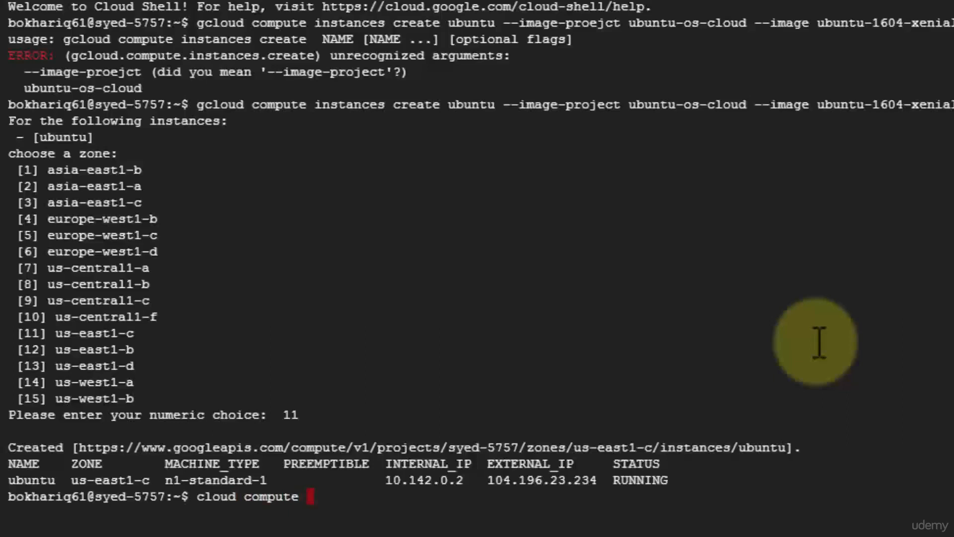
{"action": "type", "text": " ssh ubuntu"}
{"action": "key", "text": "Return"}
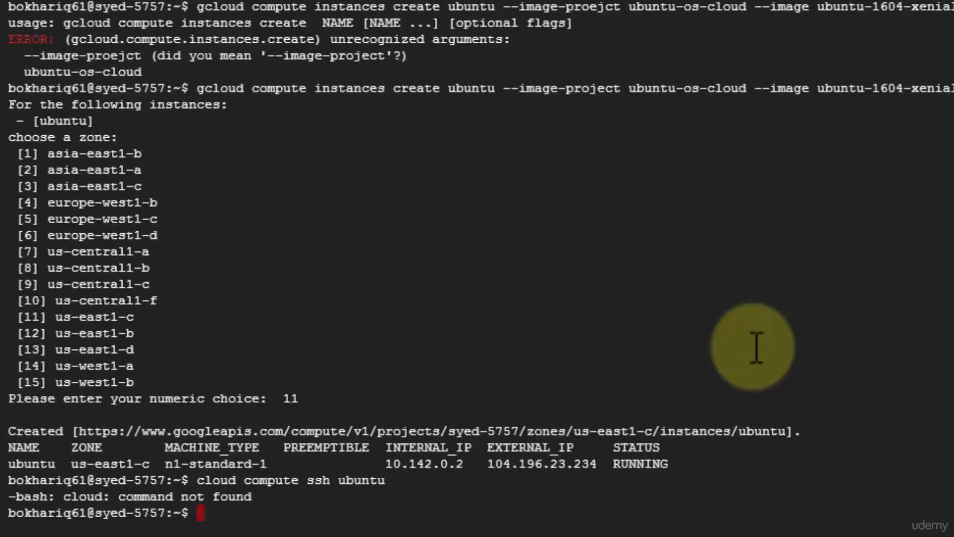
Connect to the instance with gcloud compute ssh ubuntu, choosing zone 11, us-east1-c.
{"action": "type", "text": "gcloud"}
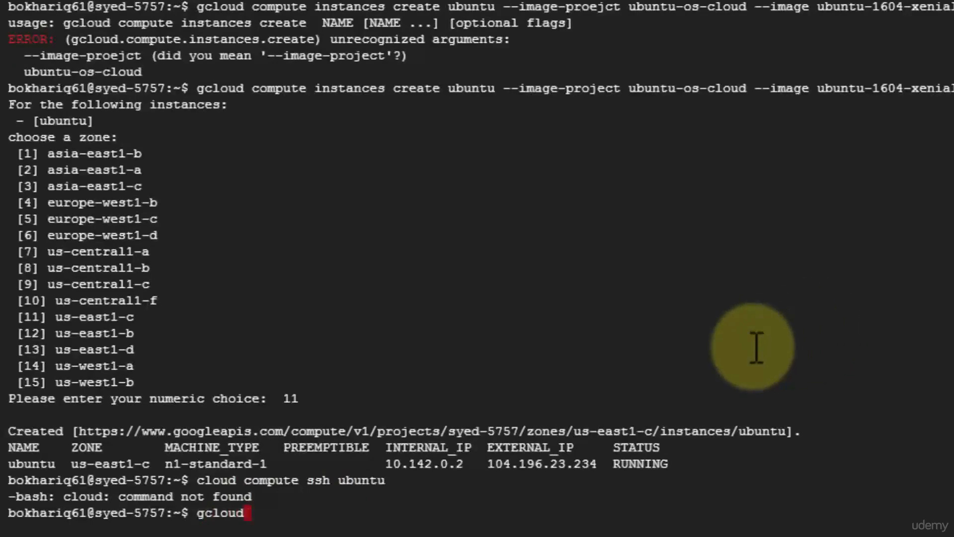
{"action": "type", "text": "te s"}
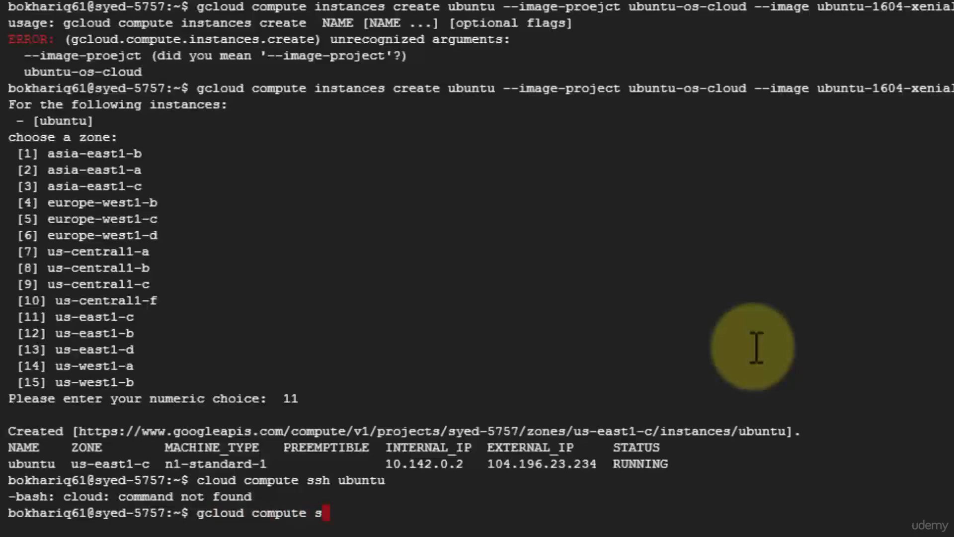
{"action": "type", "text": "sh ubunt"}
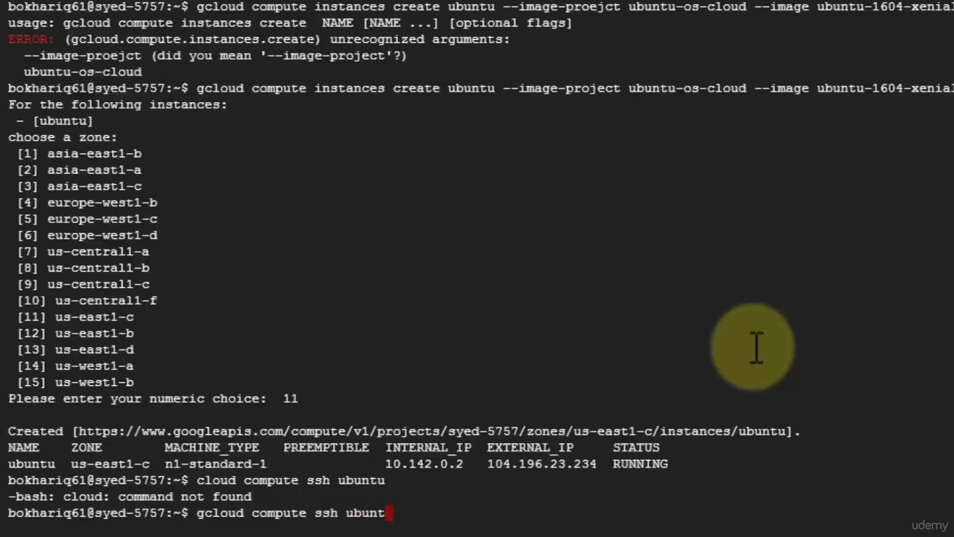
{"action": "type", "text": "u"}
{"action": "key", "text": "Return"}
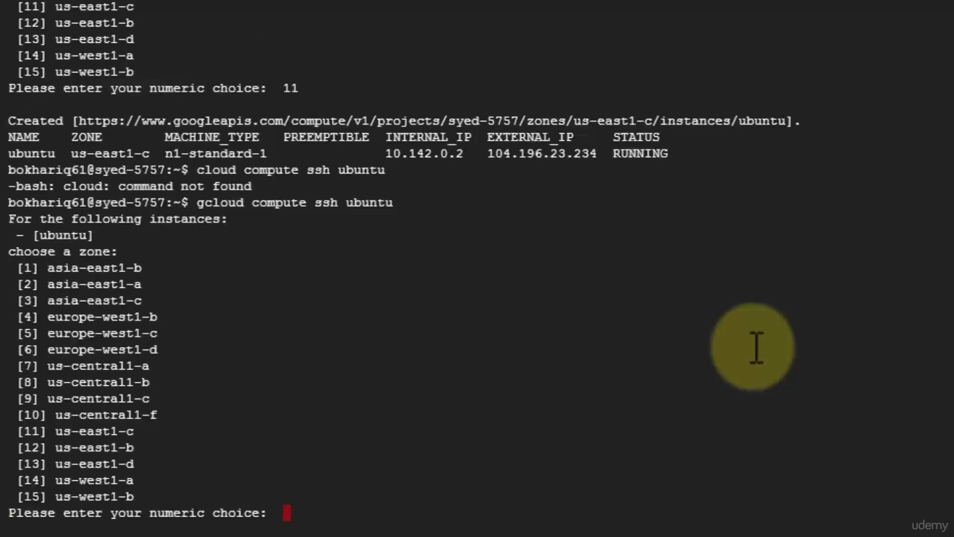
{"action": "type", "text": "11"}
{"action": "key", "text": "Return"}
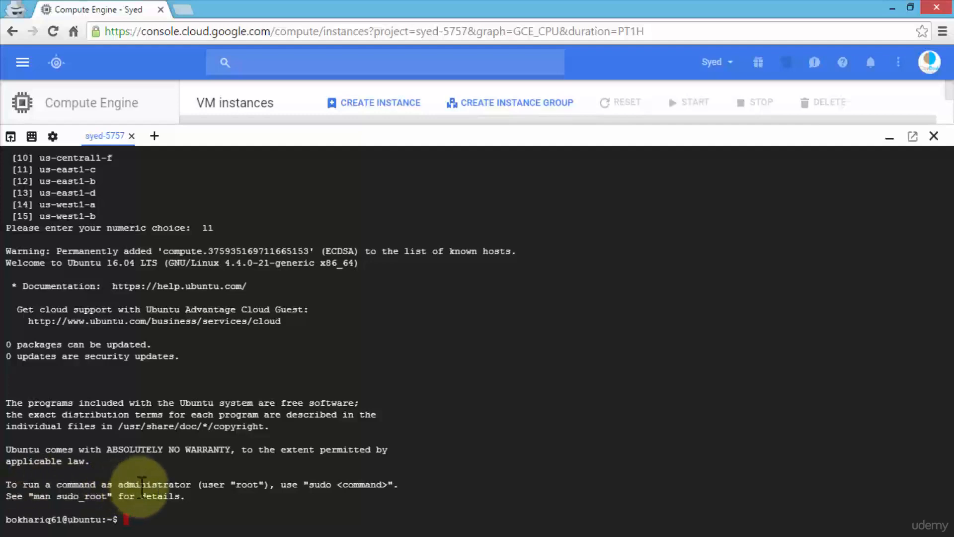
Highlight the sudo hint in the Ubuntu welcome message and clear the terminal.
{"action": "left_click_drag", "start_coordinate": [128, 485], "coordinate": [426, 481]}
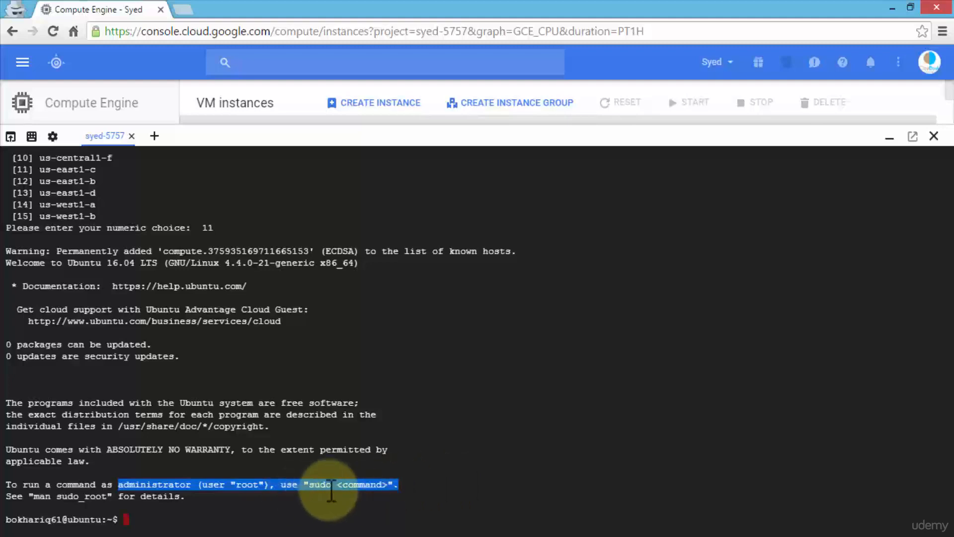
{"action": "left_click_drag", "start_coordinate": [332, 485], "coordinate": [317, 485]}
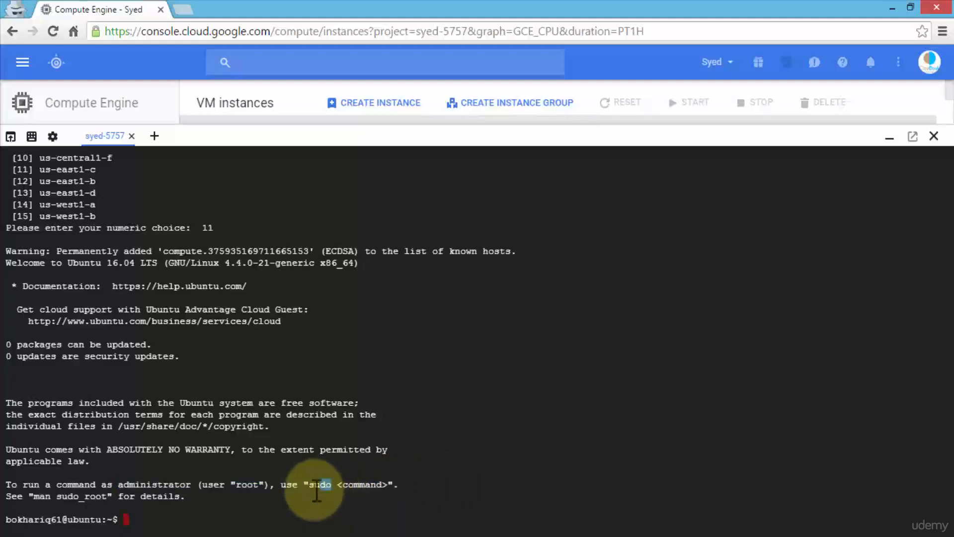
{"action": "left_click", "coordinate": [461, 481]}
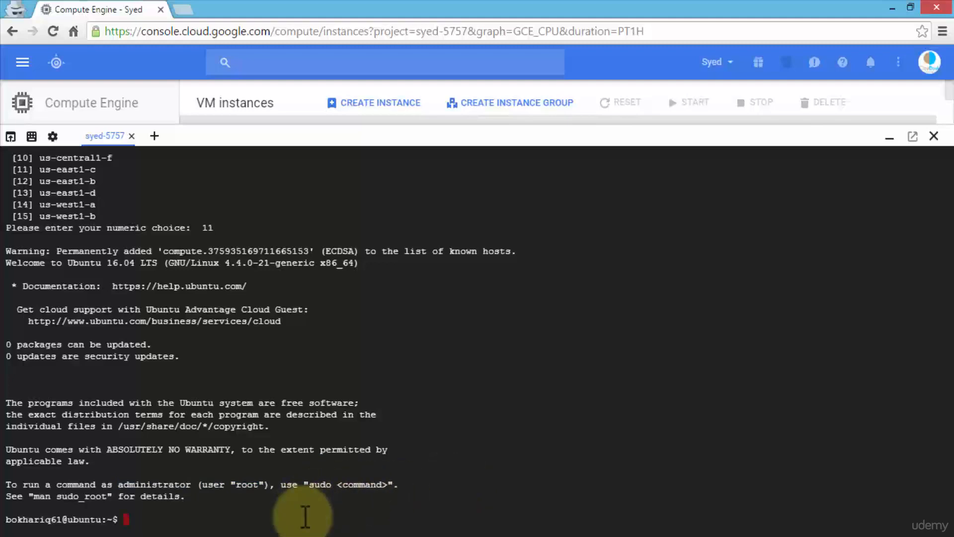
{"action": "type", "text": "clear"}
{"action": "key", "text": "Return"}
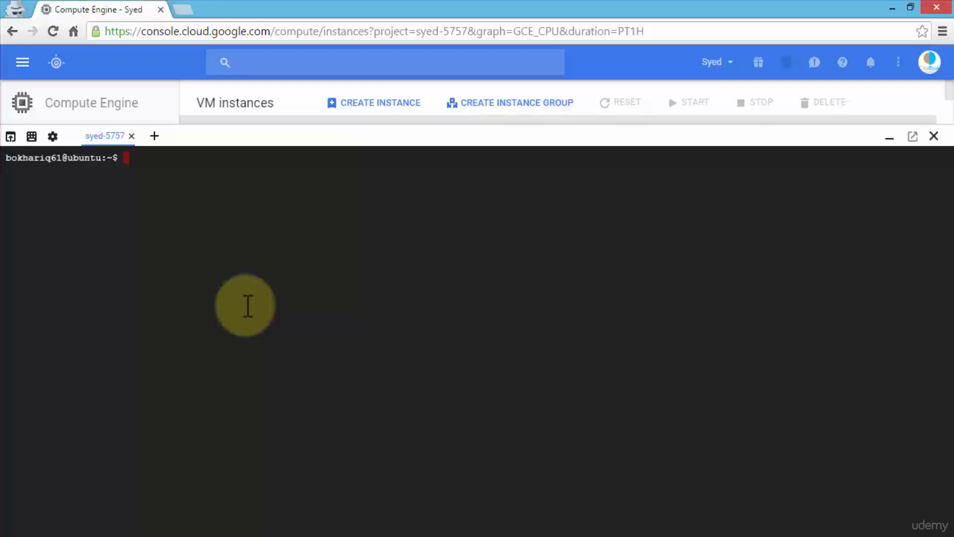
Refresh the instance's package lists with sudo apt-get update and clear the terminal.
{"action": "type", "text": "sudo apt-get update"}
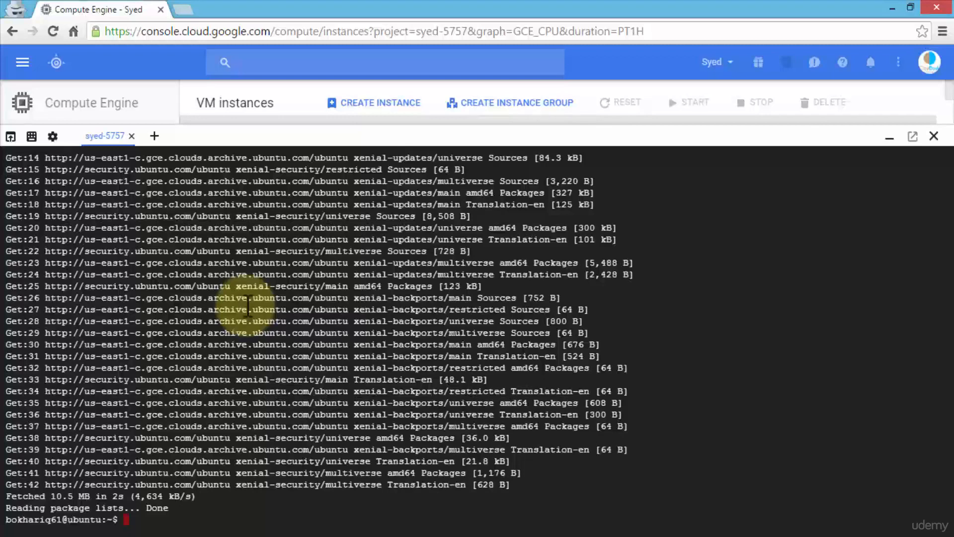
{"action": "type", "text": "clear"}
{"action": "key", "text": "Return"}
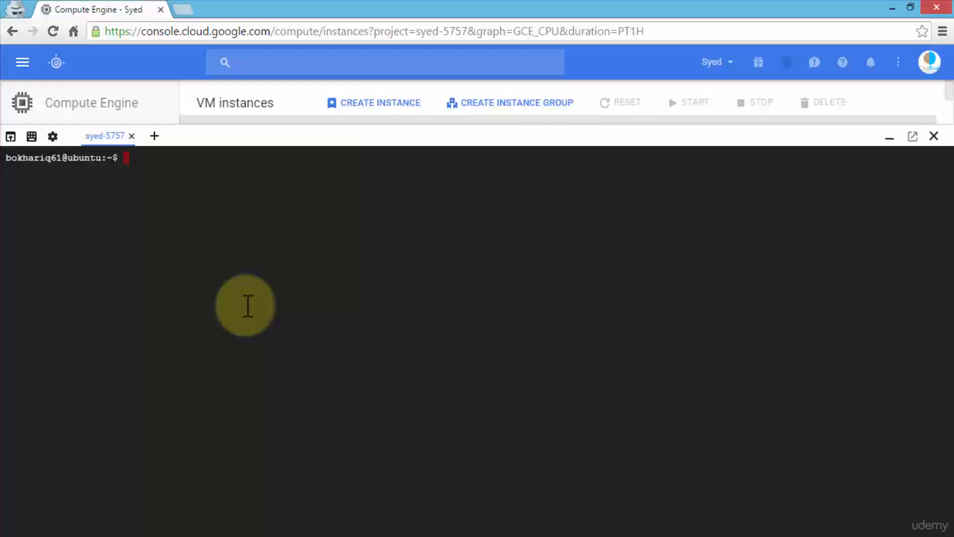
Check whether nginx is installed on the instance by running nginx -v.
{"action": "type", "text": "nginx -v"}
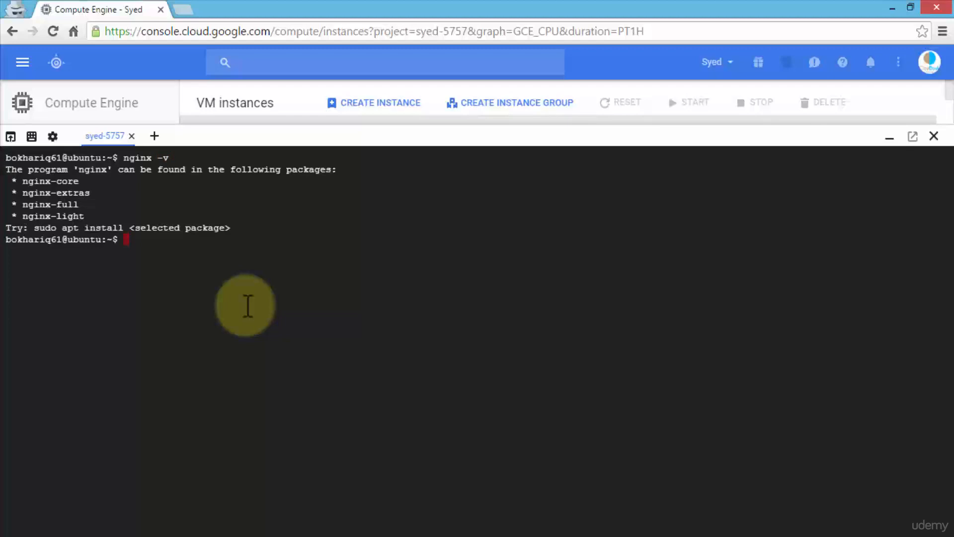
Install the web server with sudo apt install nginx, answering Y to continue.
{"action": "type", "text": "sudo apt install"}
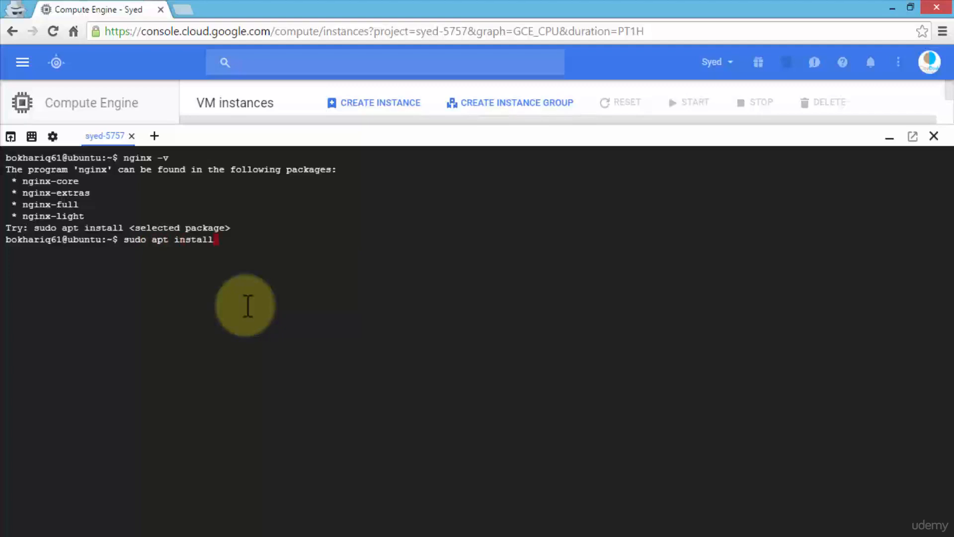
{"action": "type", "text": " nginx"}
{"action": "key", "text": "Return"}
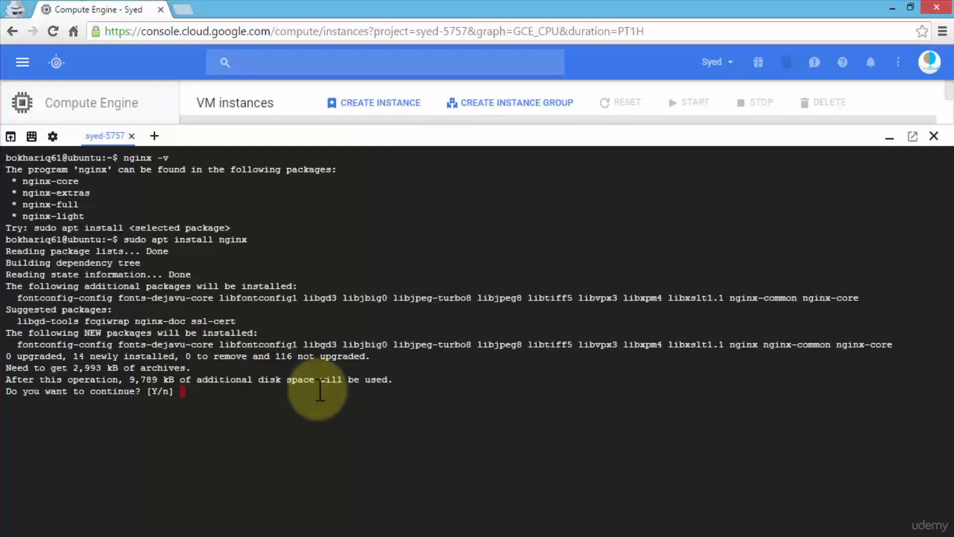
{"action": "type", "text": "Y"}
{"action": "key", "text": "Return"}
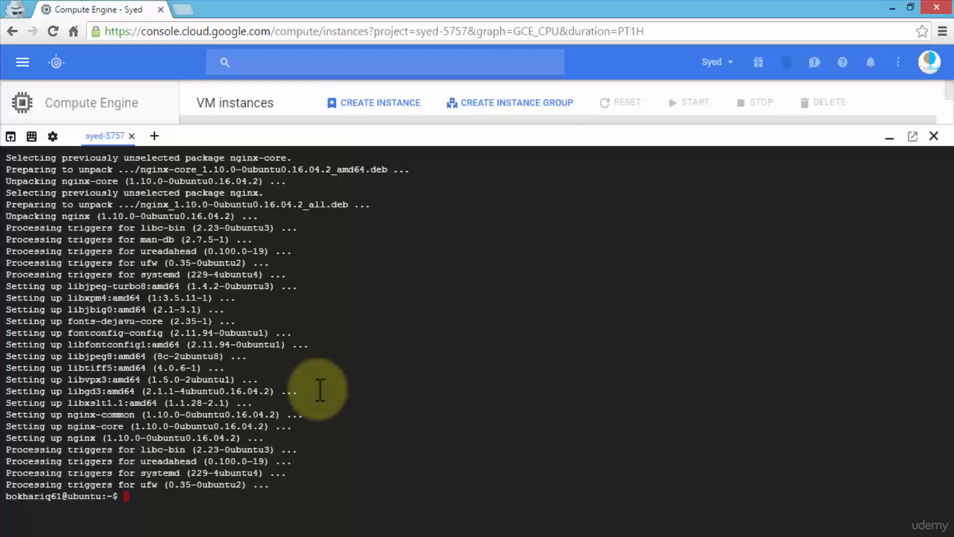
Start the web server with sudo systemctl start nginx and clear the terminal.
{"action": "type", "text": "sud"}
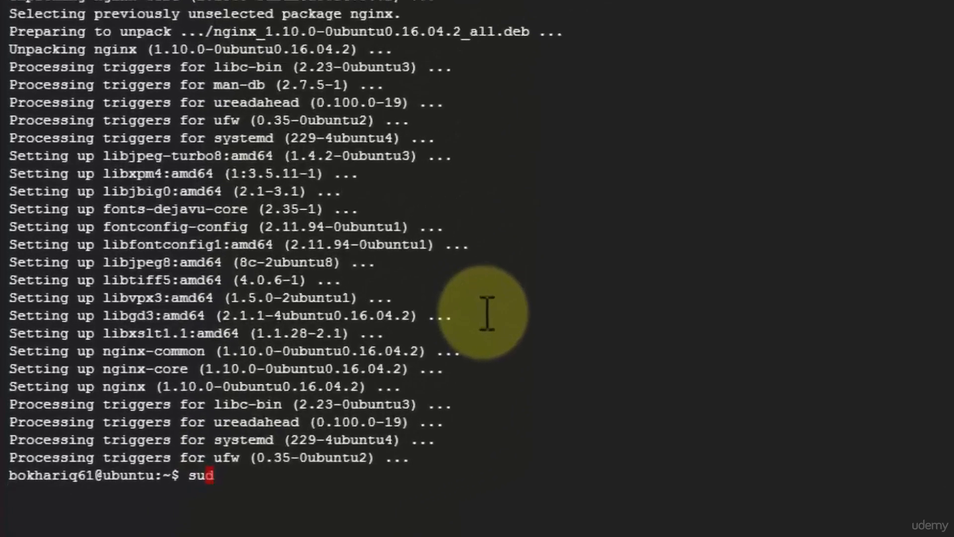
{"action": "type", "text": "o sys"}
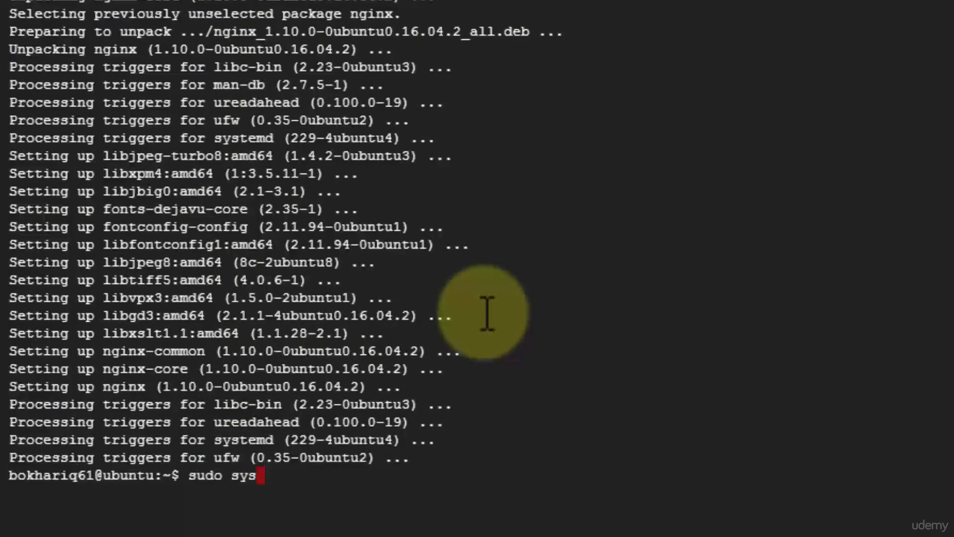
{"action": "type", "text": "temctl"}
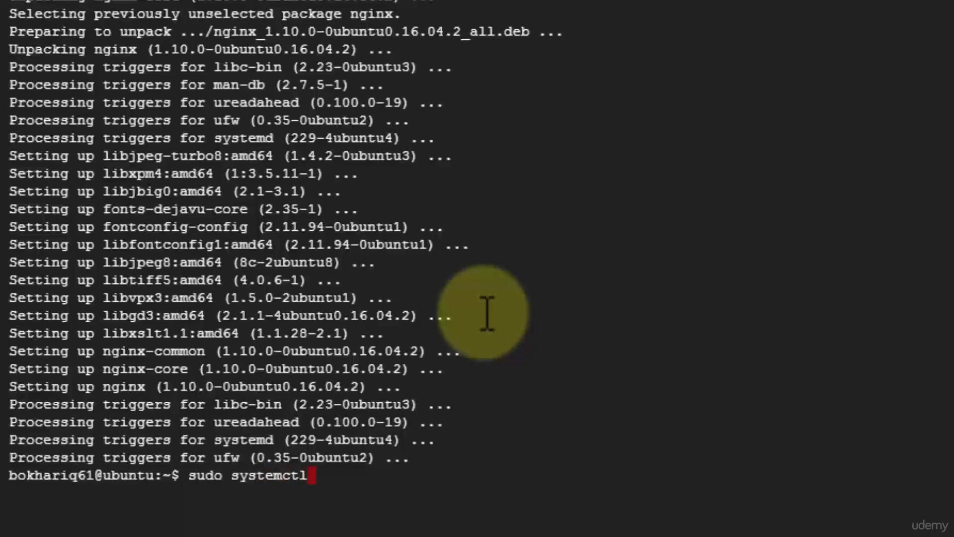
{"action": "type", "text": " start"}
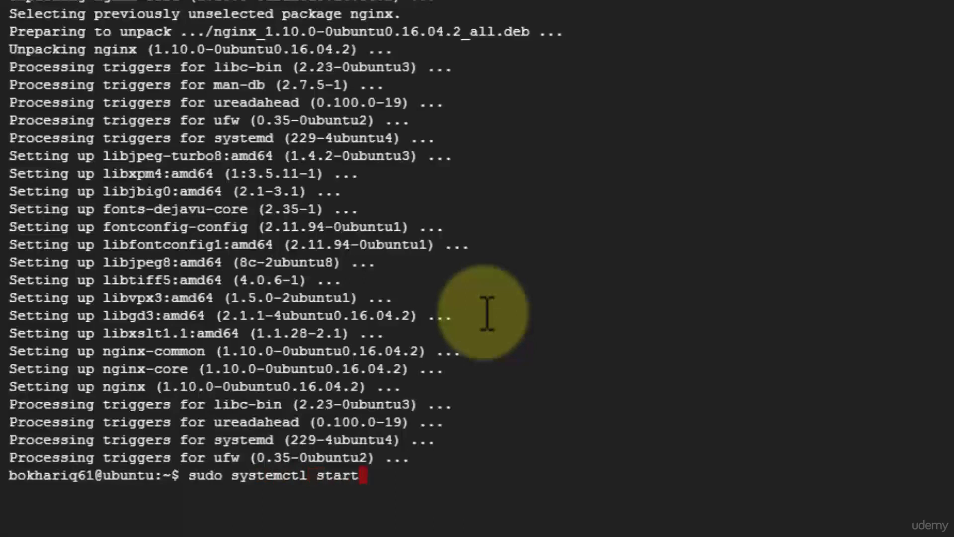
{"action": "type", "text": " nginx"}
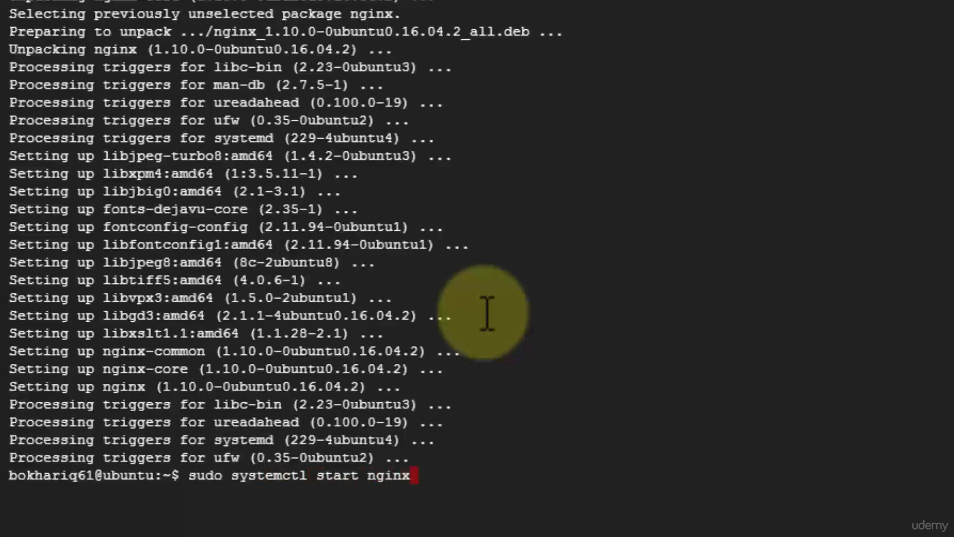
{"action": "key", "text": "Return"}
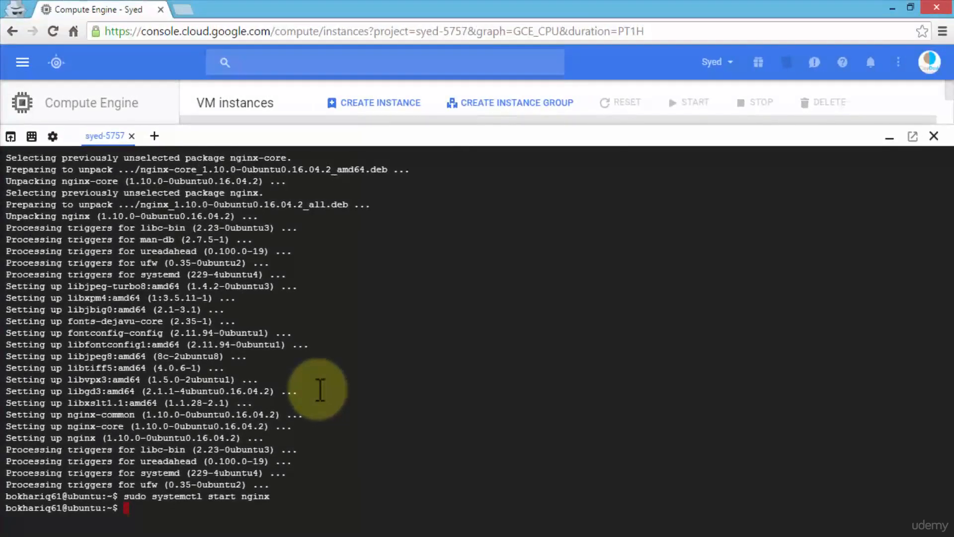
{"action": "type", "text": "clear"}
{"action": "key", "text": "Return"}
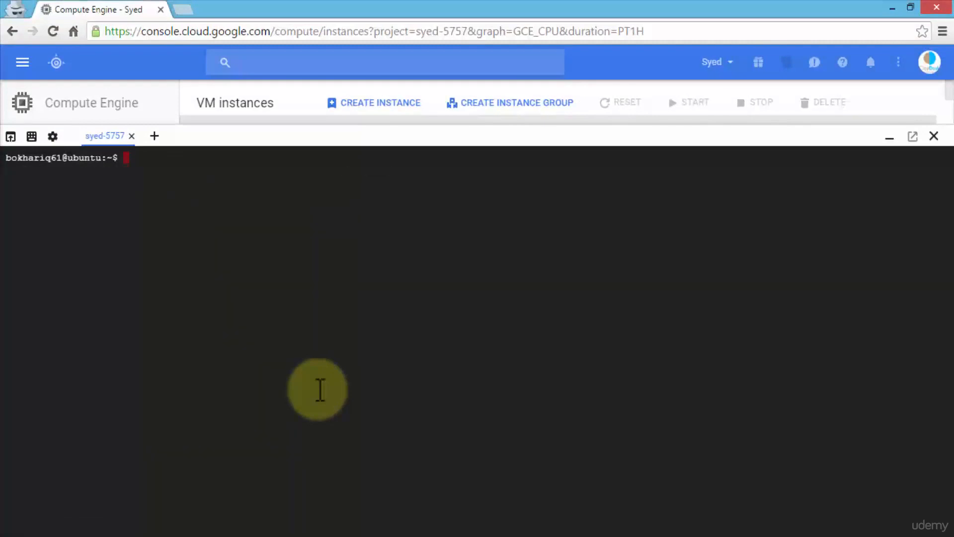
Check the web server's service state by running sudo systemctl status nginx.
{"action": "type", "text": "sudo systemctl staus "}
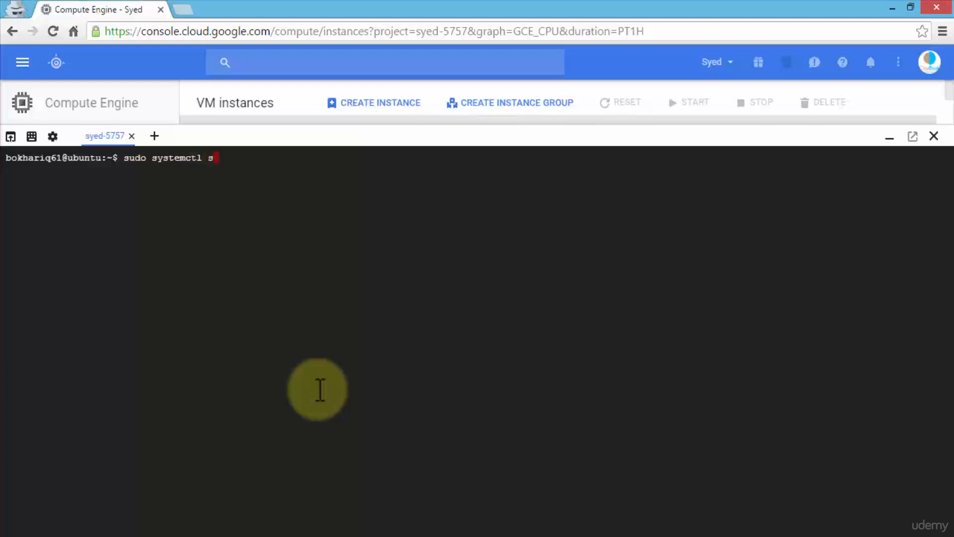
{"action": "type", "text": "nginx"}
{"action": "key", "text": "Left"}
{"action": "key", "text": "Left"}
{"action": "key", "text": "Left"}
{"action": "key", "text": "Left"}
{"action": "key", "text": "Left"}
{"action": "key", "text": "Left"}
{"action": "key", "text": "Left"}
{"action": "key", "text": "Left"}
{"action": "key", "text": "Left"}
{"action": "key", "text": "Left"}
{"action": "key", "text": "Right"}
{"action": "key", "text": "Right"}
{"action": "type", "text": "t"}
{"action": "key", "text": "Right"}
{"action": "key", "text": "Return"}
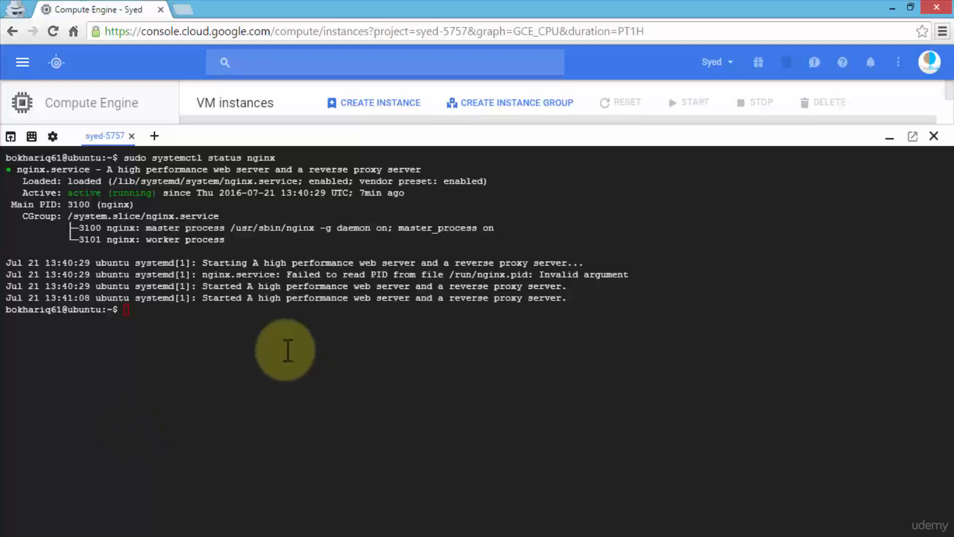
{"action": "left_click", "coordinate": [280, 324]}
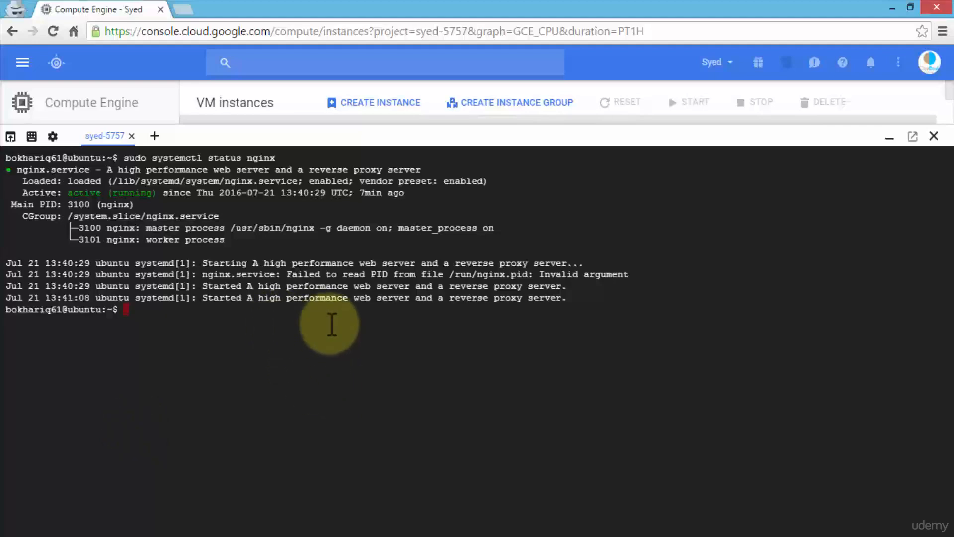
{"action": "type", "text": "curl http://127"}
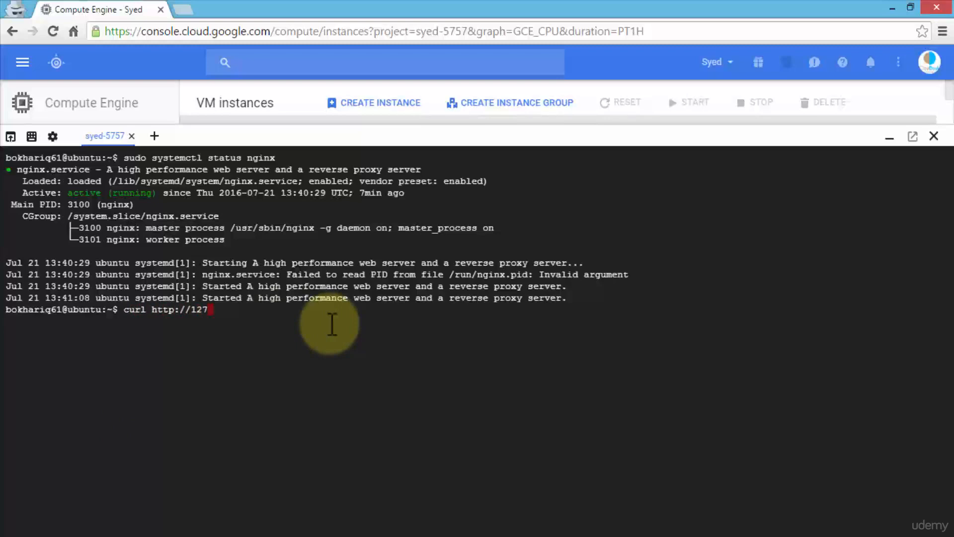
{"action": "type", "text": ".0.0"}
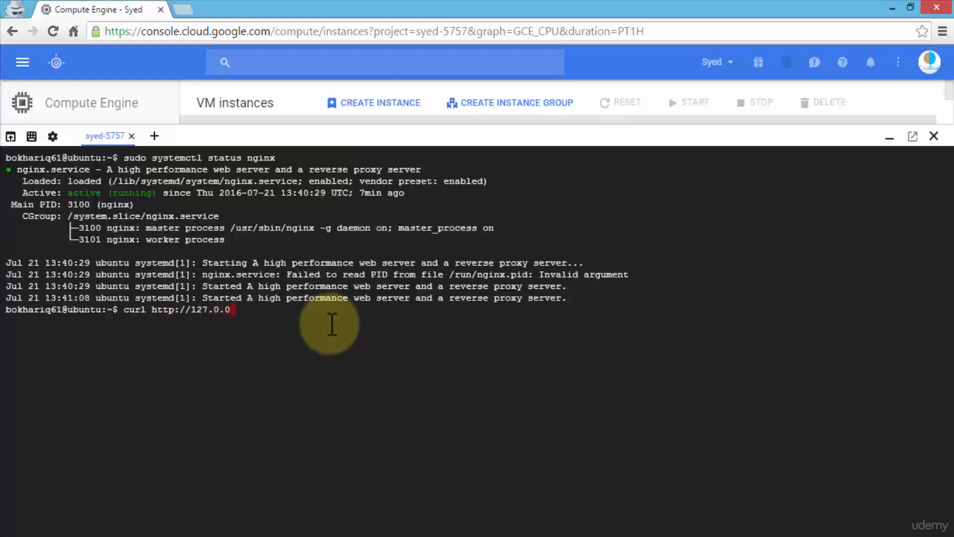